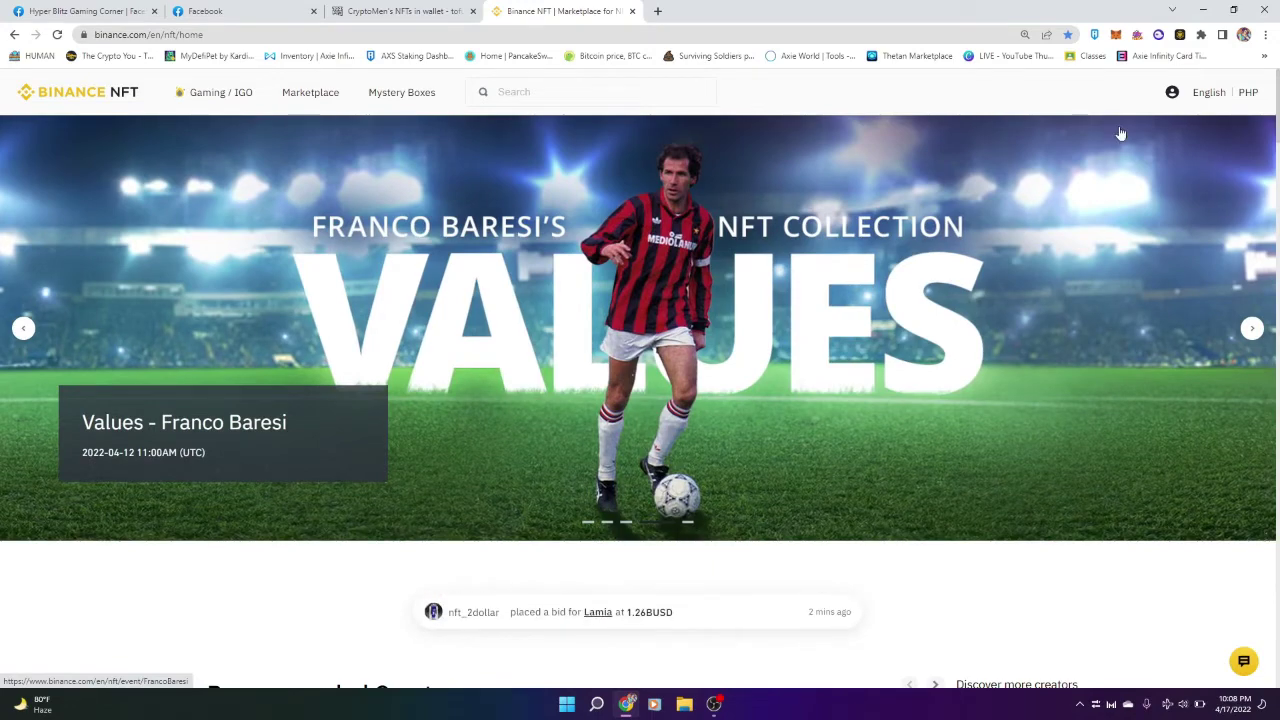
Open the NFT Assets page in the account's User Center.
{"action": "mouse_move", "coordinate": [1172, 96]}
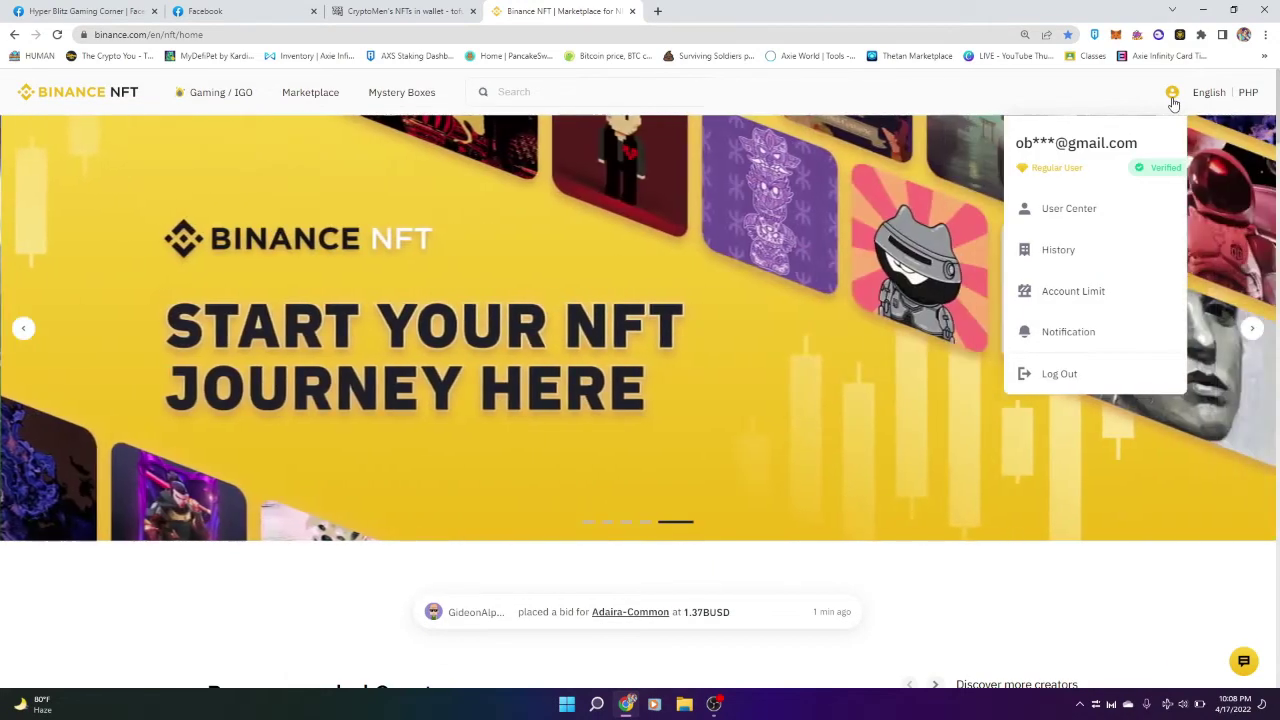
{"action": "left_click", "coordinate": [1136, 223]}
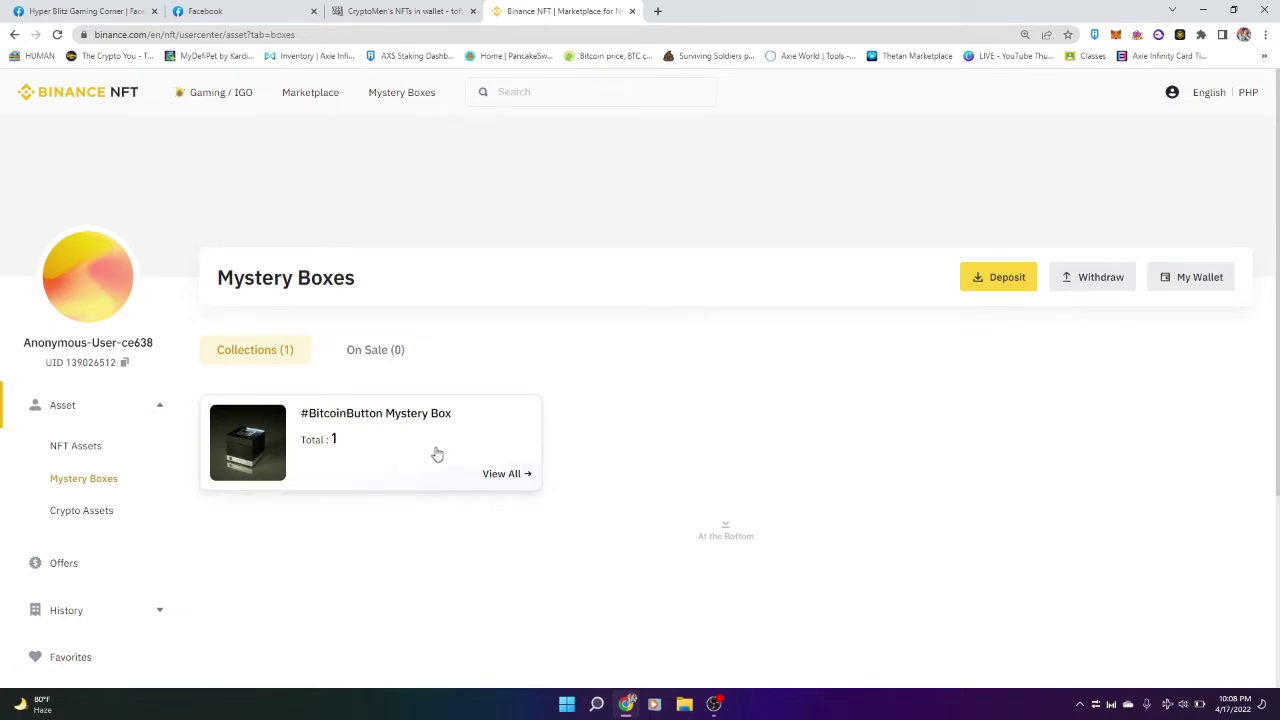
{"action": "left_click", "coordinate": [77, 447]}
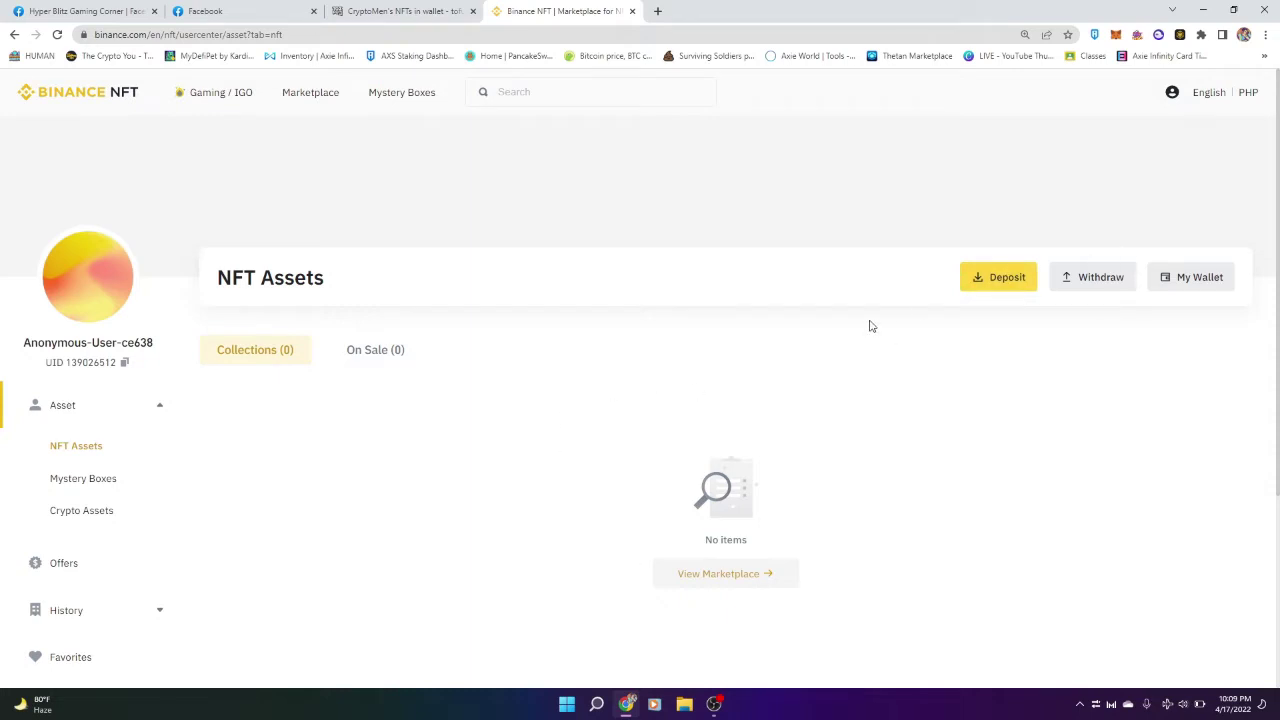
Start an NFT deposit and confirm BSC (BNB Smart Chain) as the NFT network.
{"action": "left_click", "coordinate": [969, 289]}
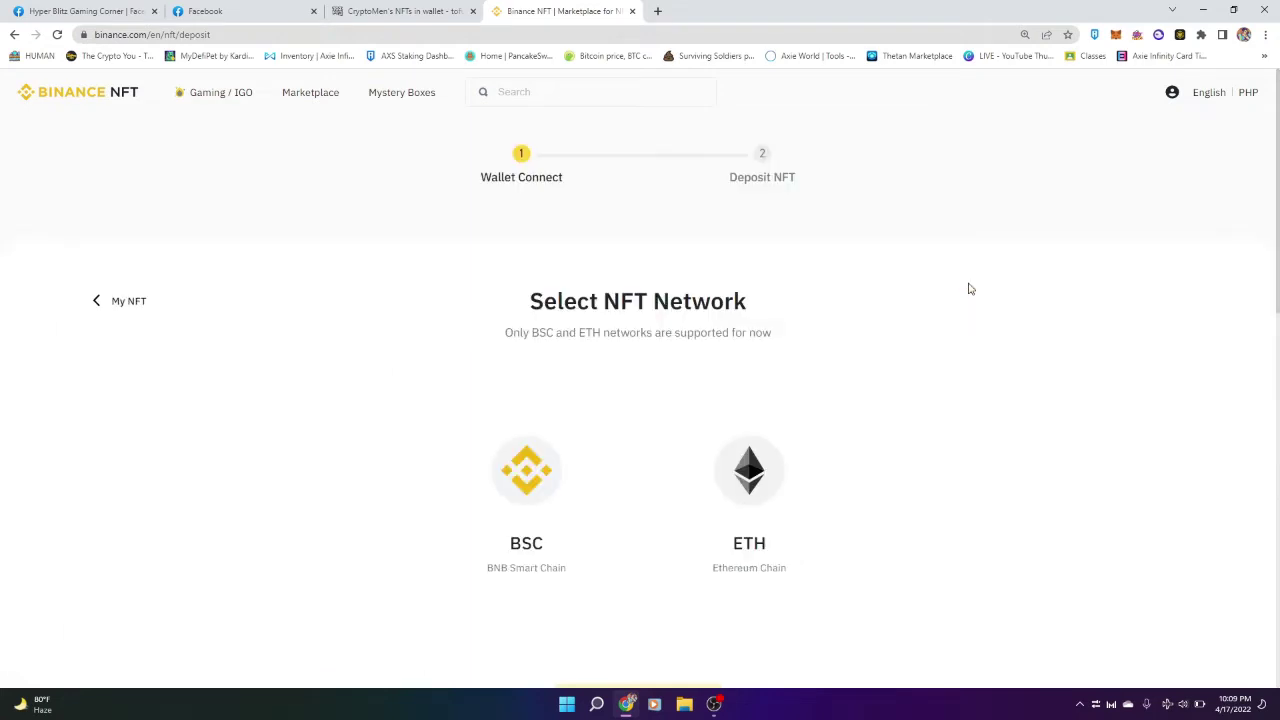
{"action": "left_click_drag", "start_coordinate": [1278, 210], "coordinate": [1278, 245]}
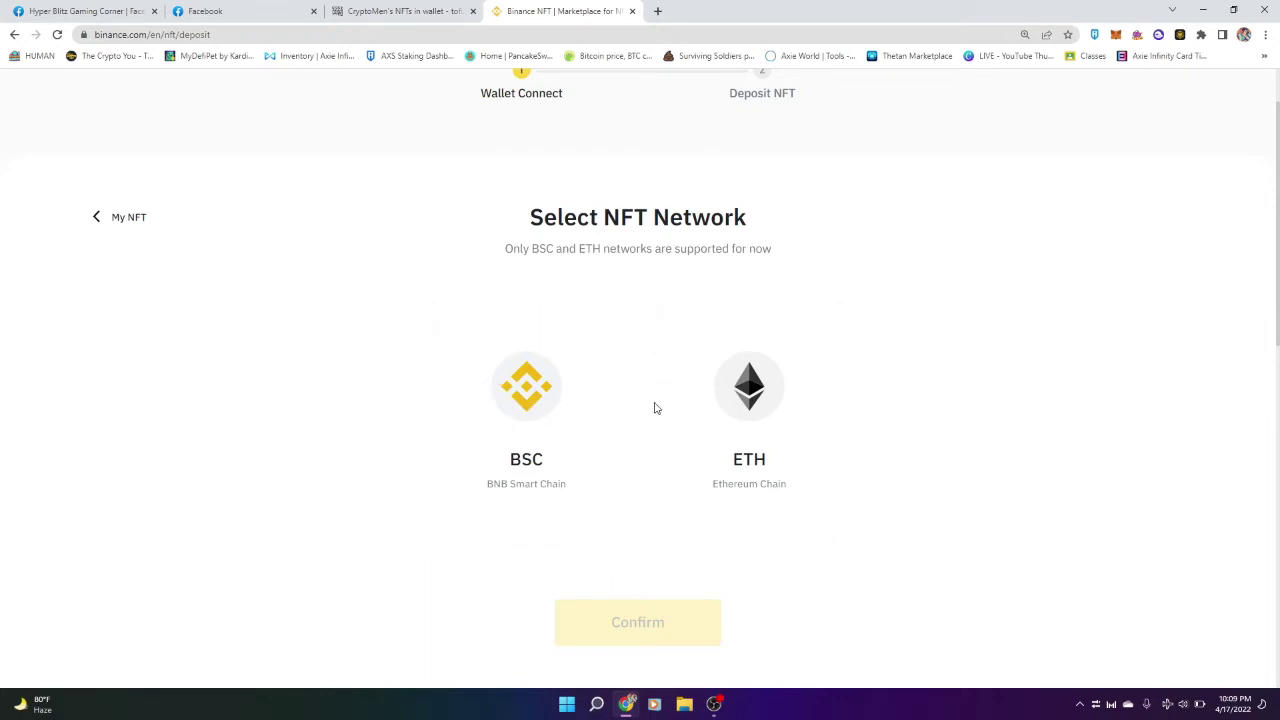
{"action": "left_click", "coordinate": [545, 395]}
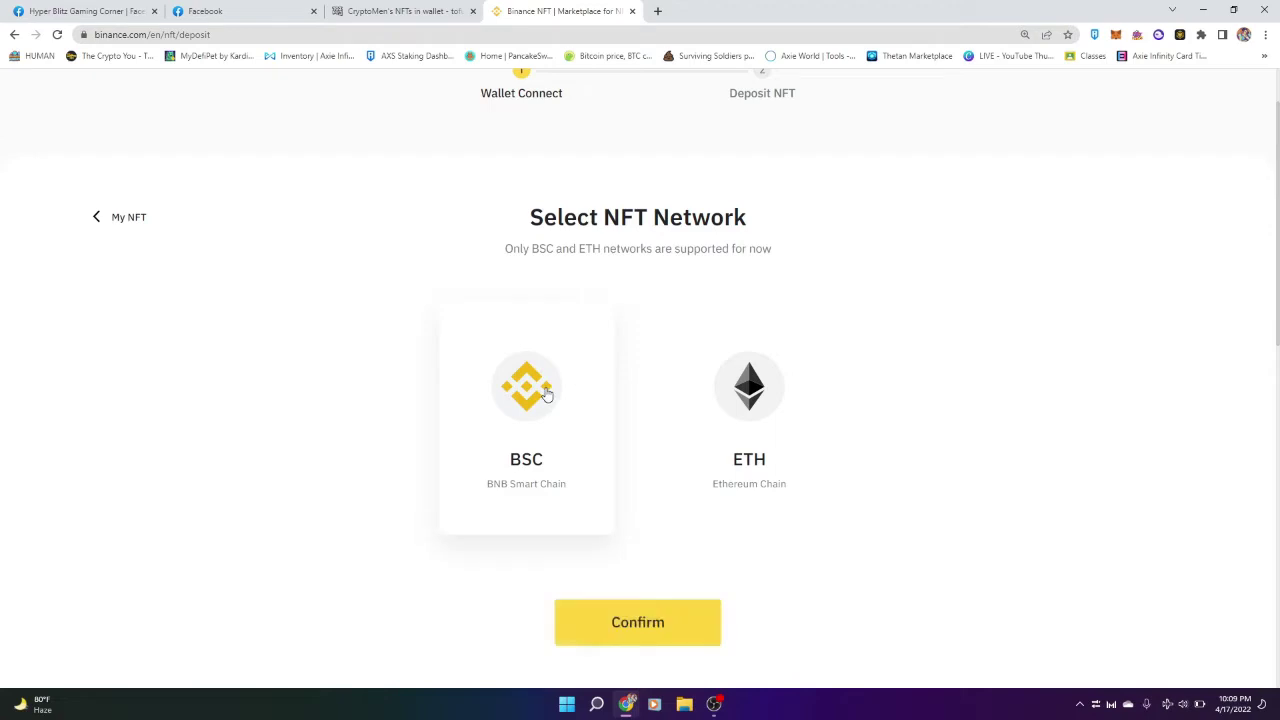
{"action": "left_click", "coordinate": [646, 640]}
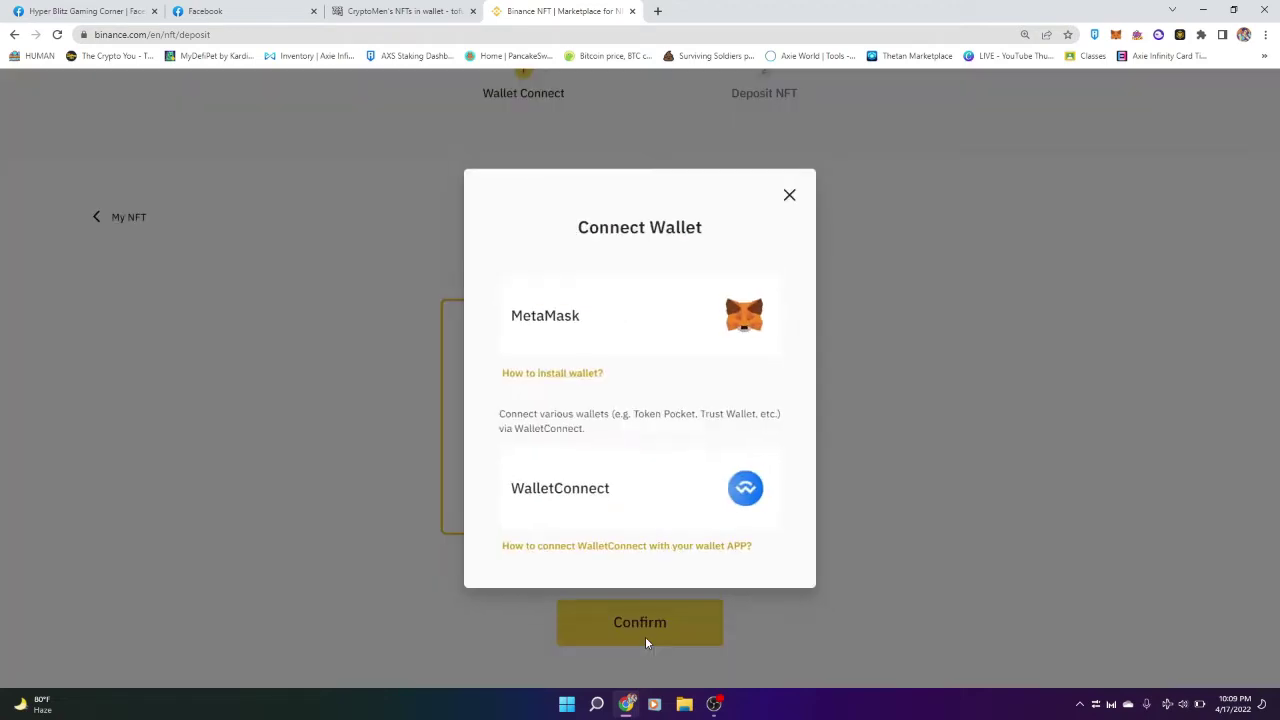
Connect the MetaMask wallet, allowing the switch to Smart Chain, and proceed to the Deposit NFT form.
{"action": "left_click", "coordinate": [705, 343]}
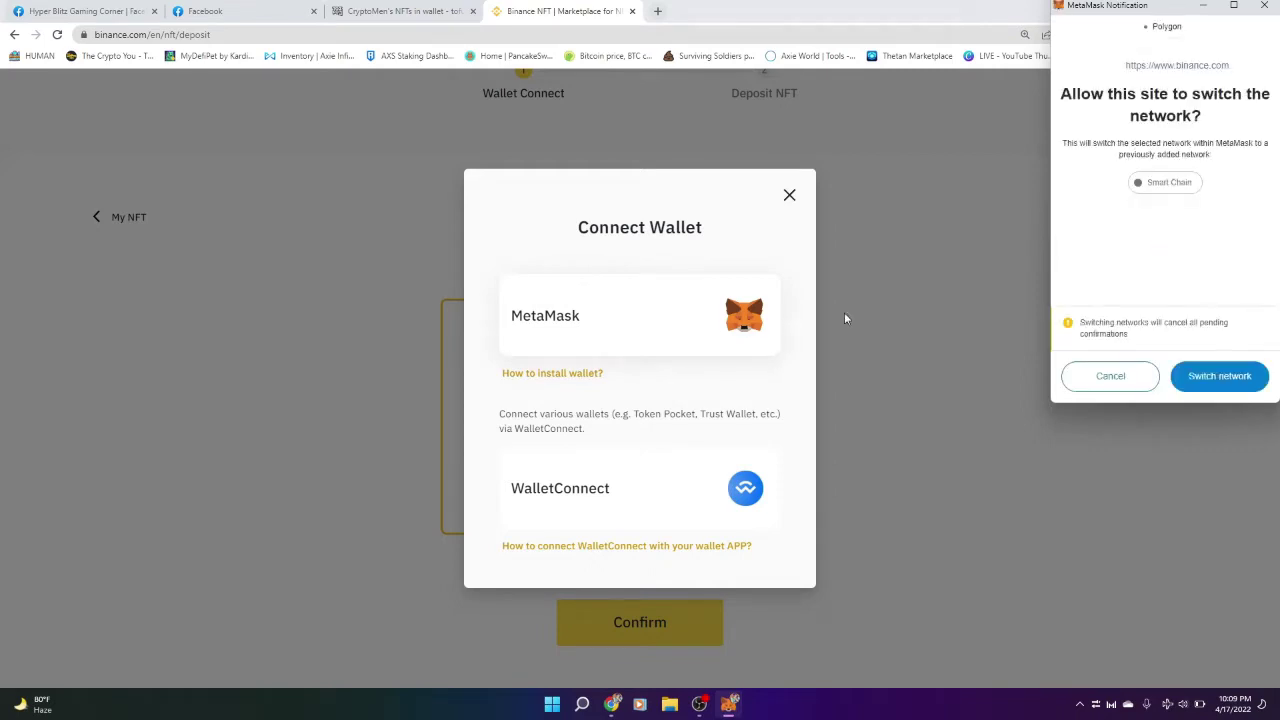
{"action": "left_click", "coordinate": [1206, 378]}
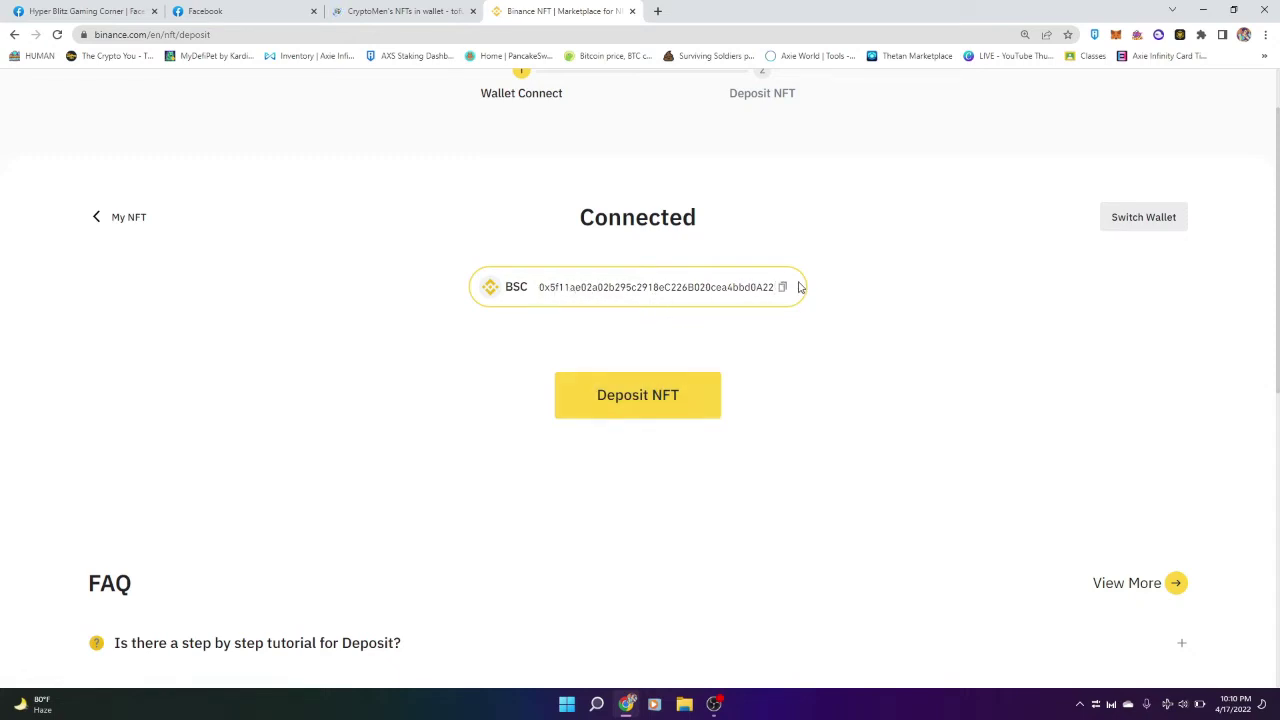
{"action": "left_click", "coordinate": [626, 394]}
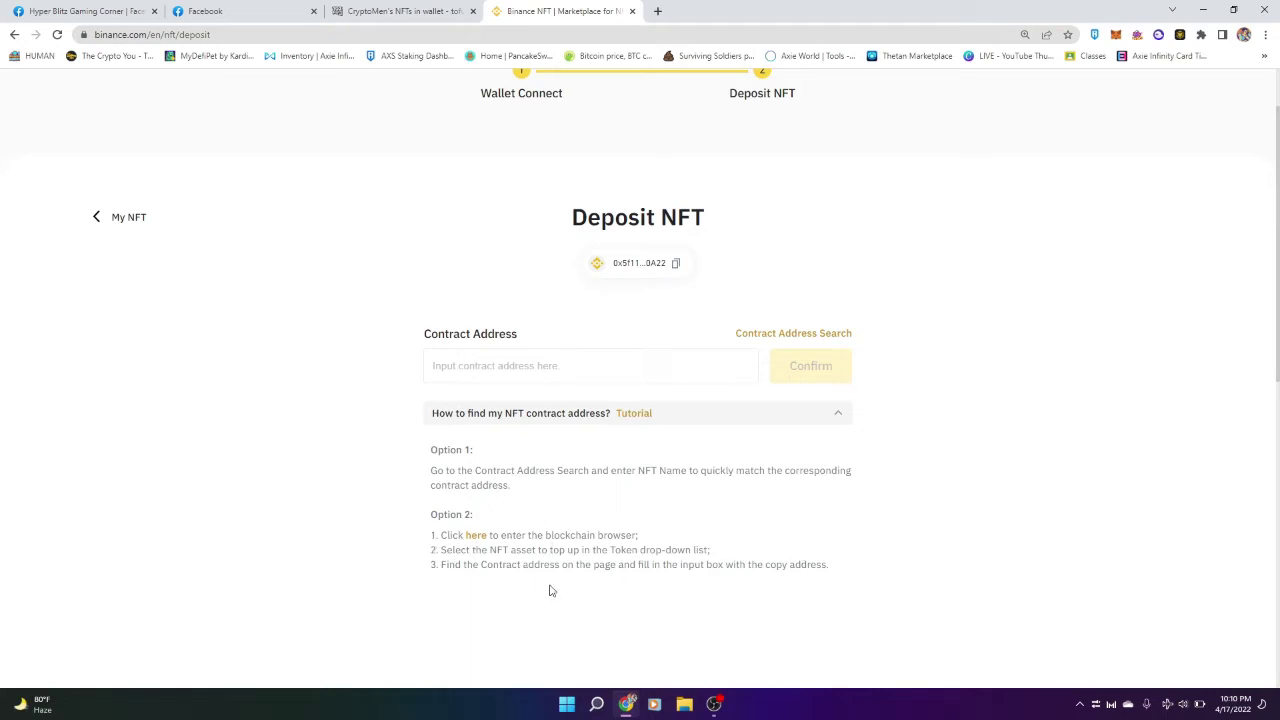
{"action": "left_click", "coordinate": [62, 14]}
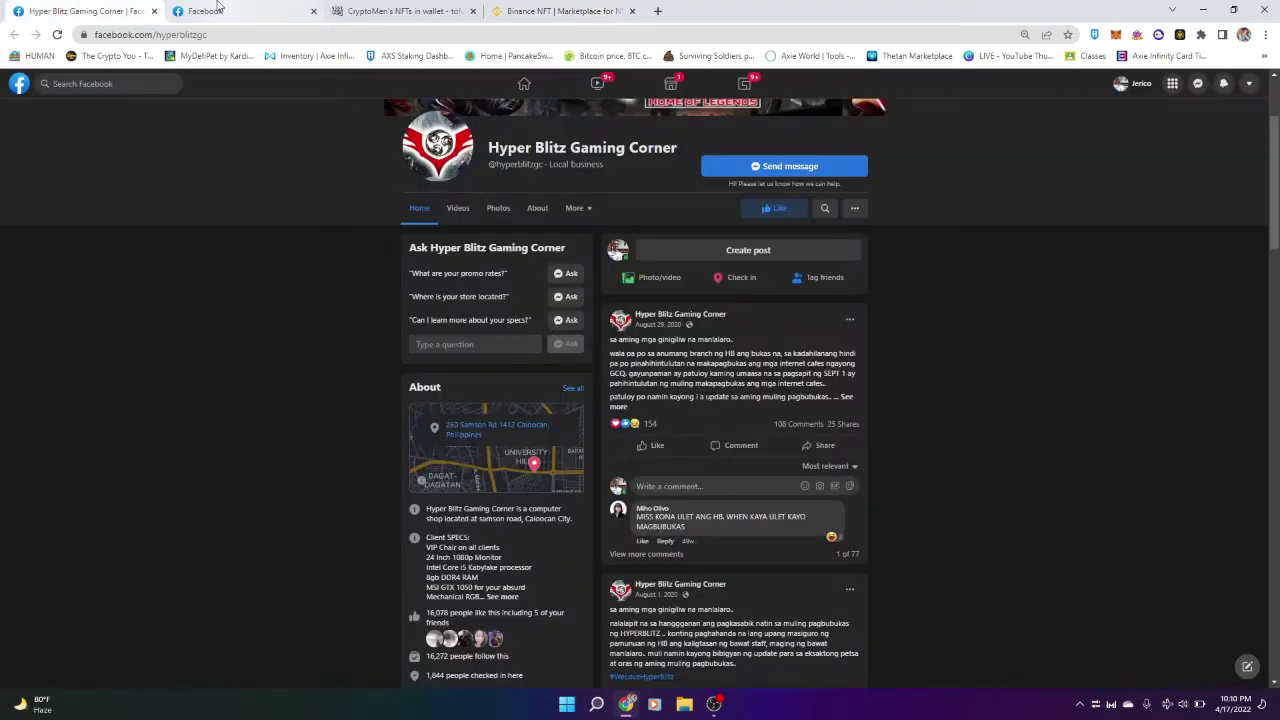
{"action": "left_click", "coordinate": [218, 8]}
{"action": "left_click", "coordinate": [400, 8]}
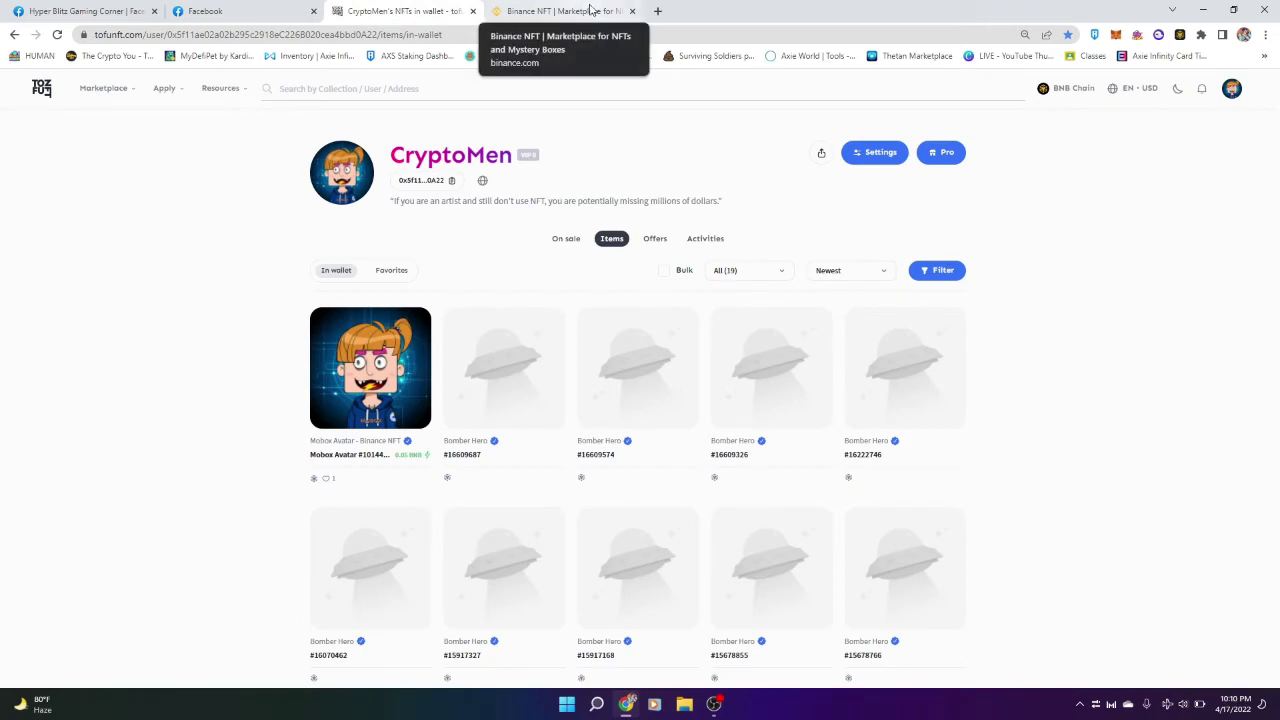
{"action": "left_click", "coordinate": [585, 8]}
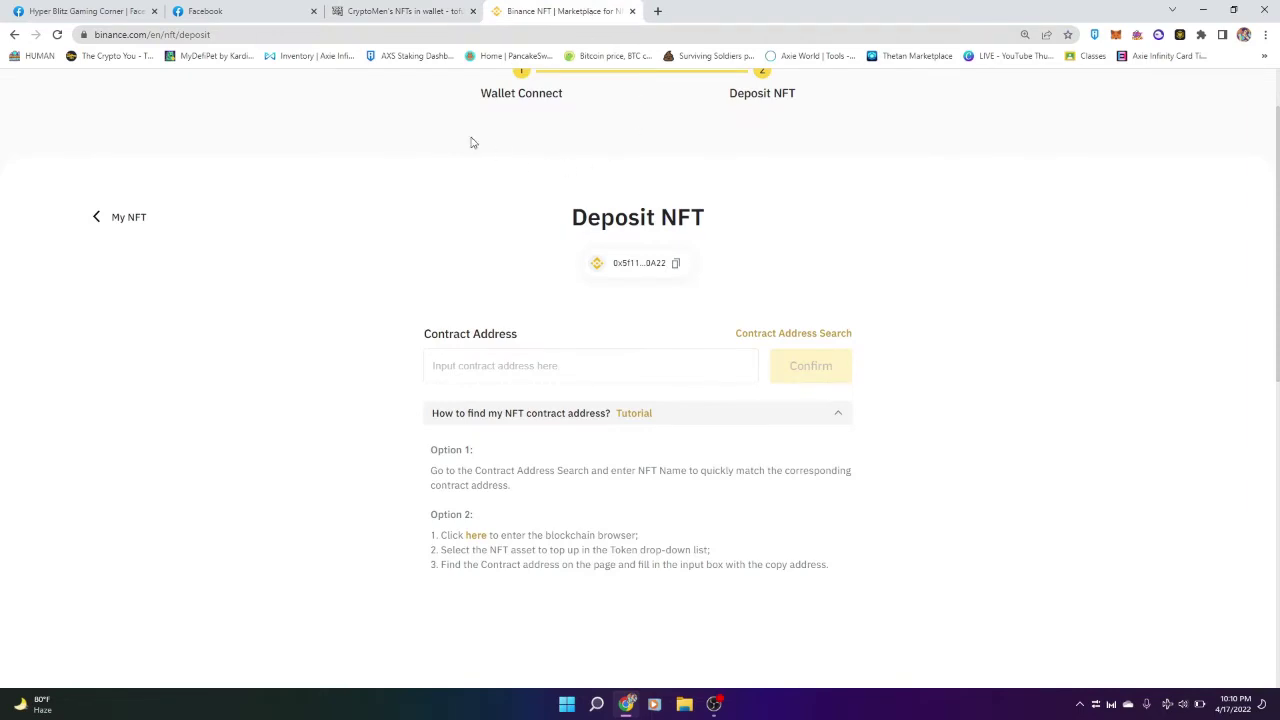
{"action": "left_click", "coordinate": [383, 6]}
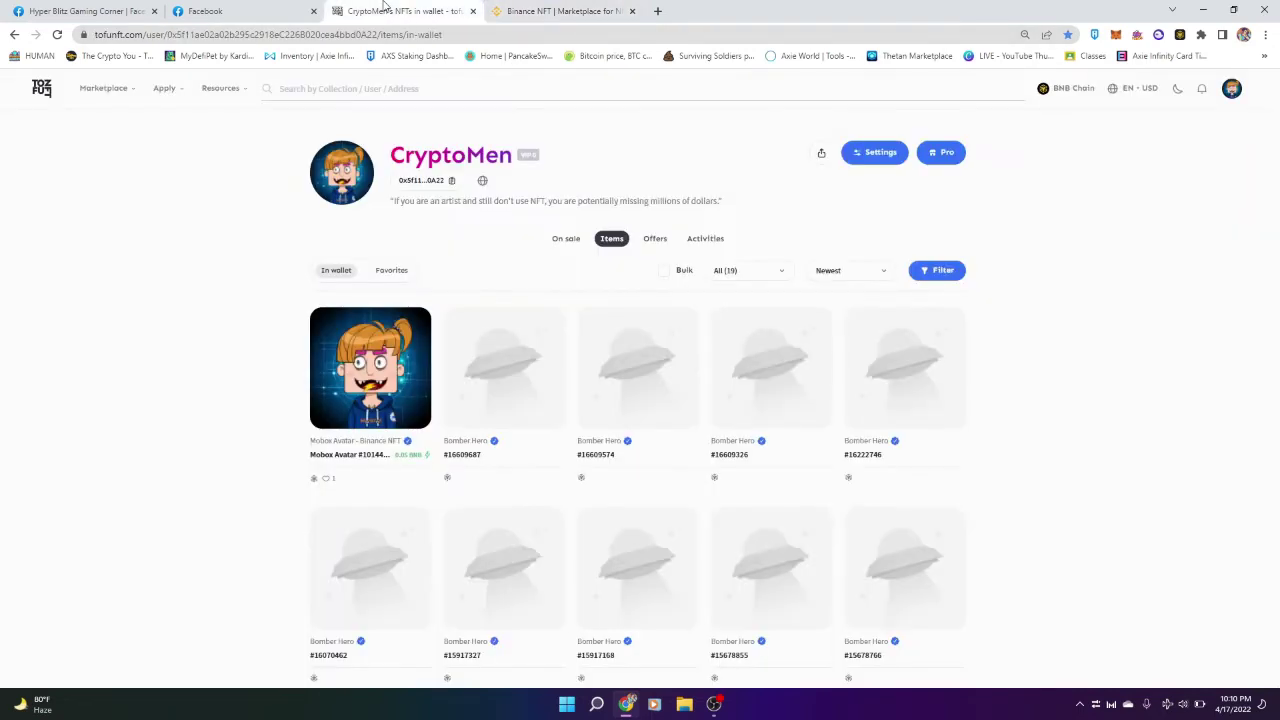
{"action": "left_click", "coordinate": [519, 8]}
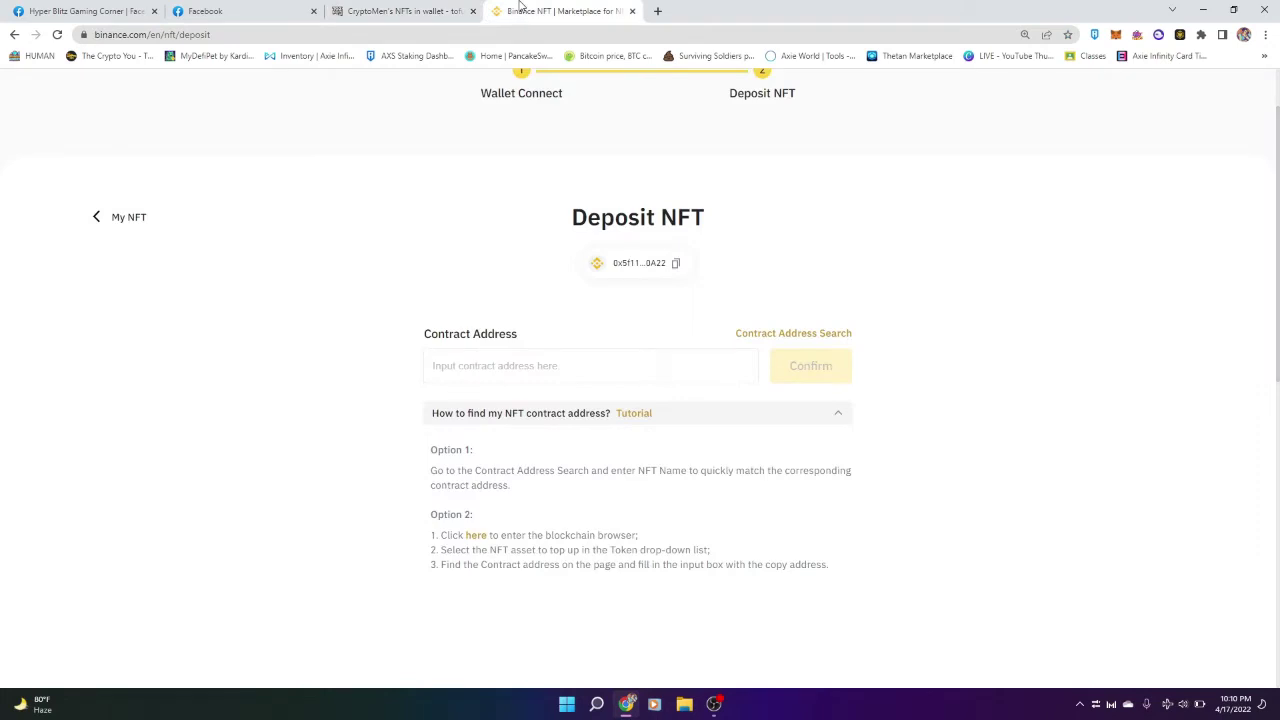
{"action": "left_click", "coordinate": [443, 5]}
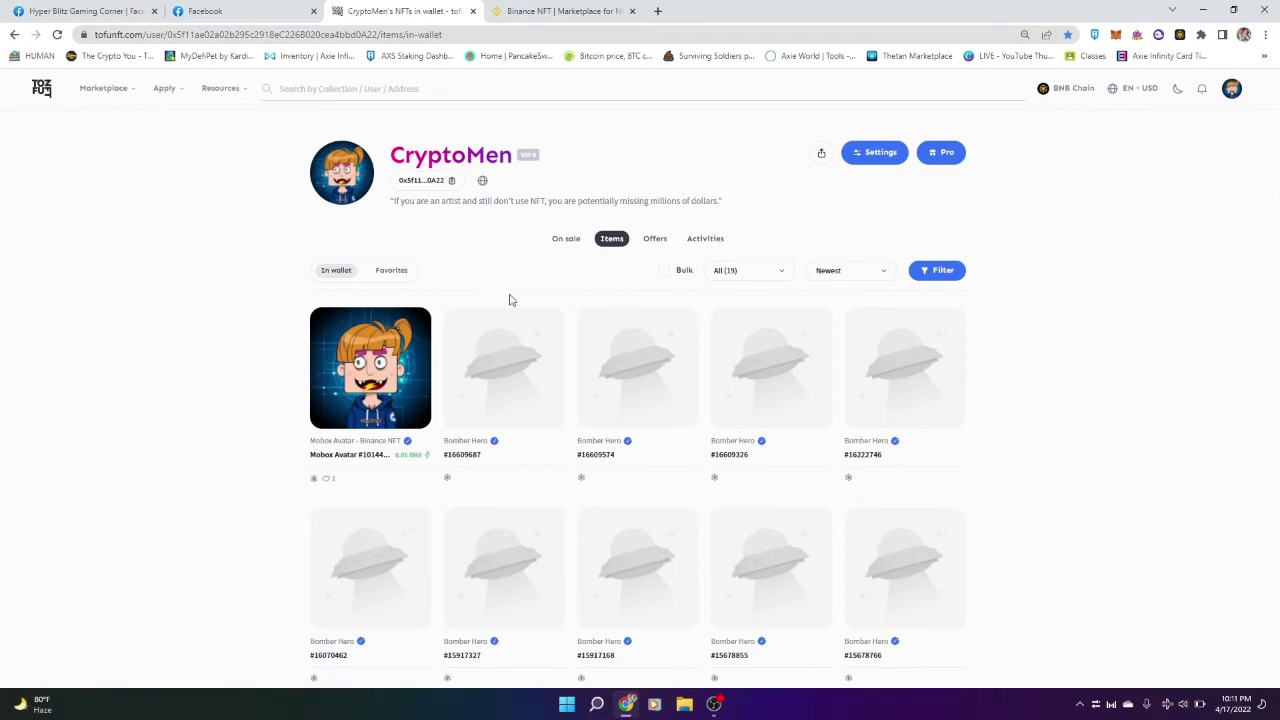
{"action": "left_click", "coordinate": [560, 10]}
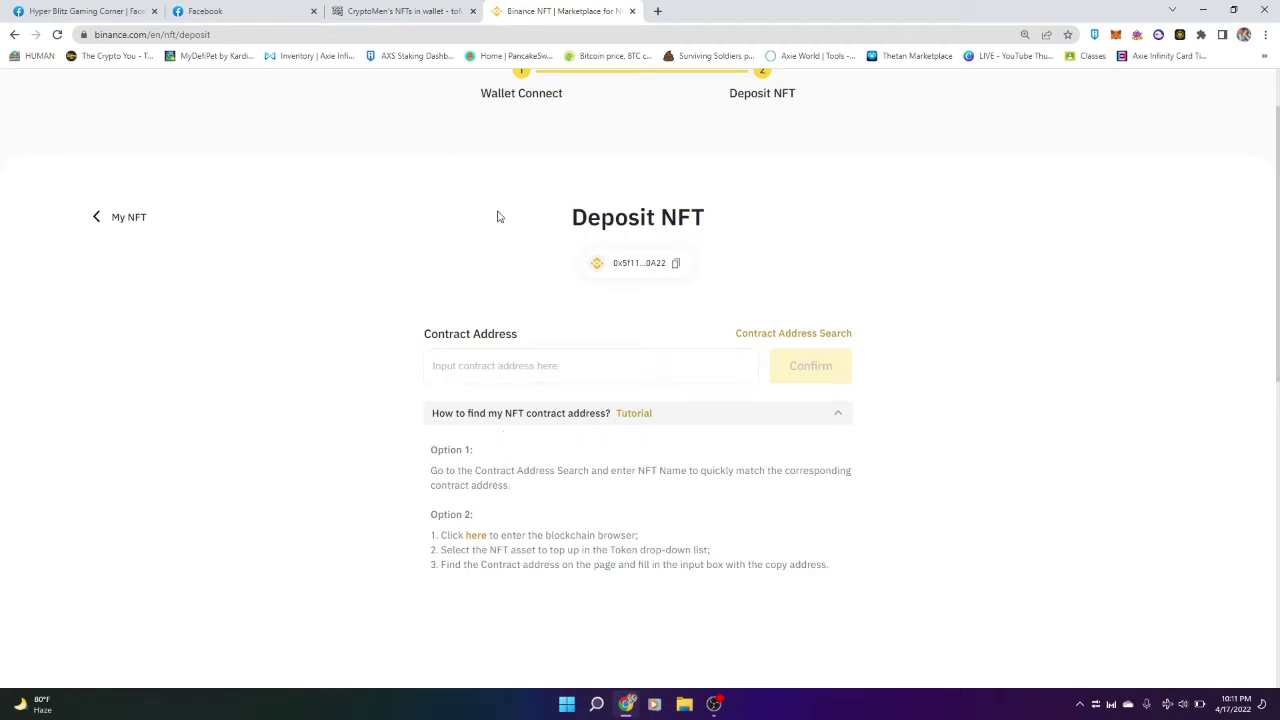
Switch to the tofuNFT wallet page and open the Mobox Avatar NFT's contract on BscScan from its info details.
{"action": "left_click", "coordinate": [416, 8]}
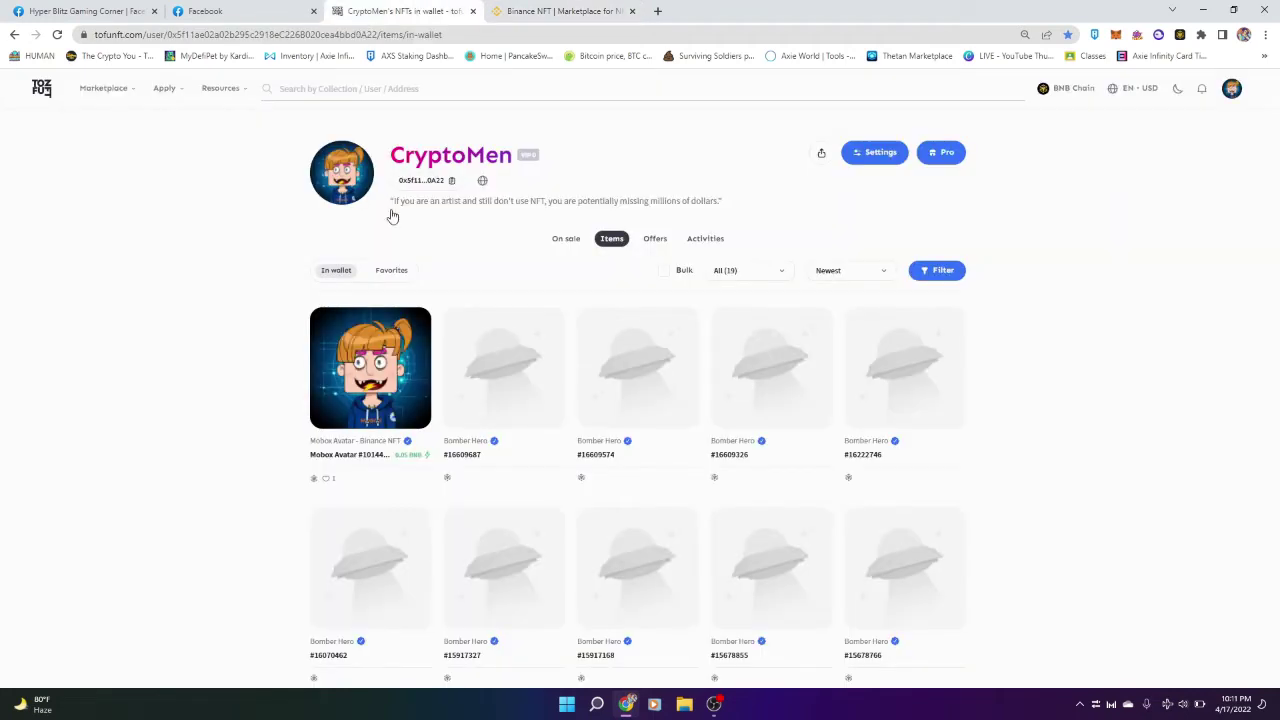
{"action": "left_click", "coordinate": [338, 347]}
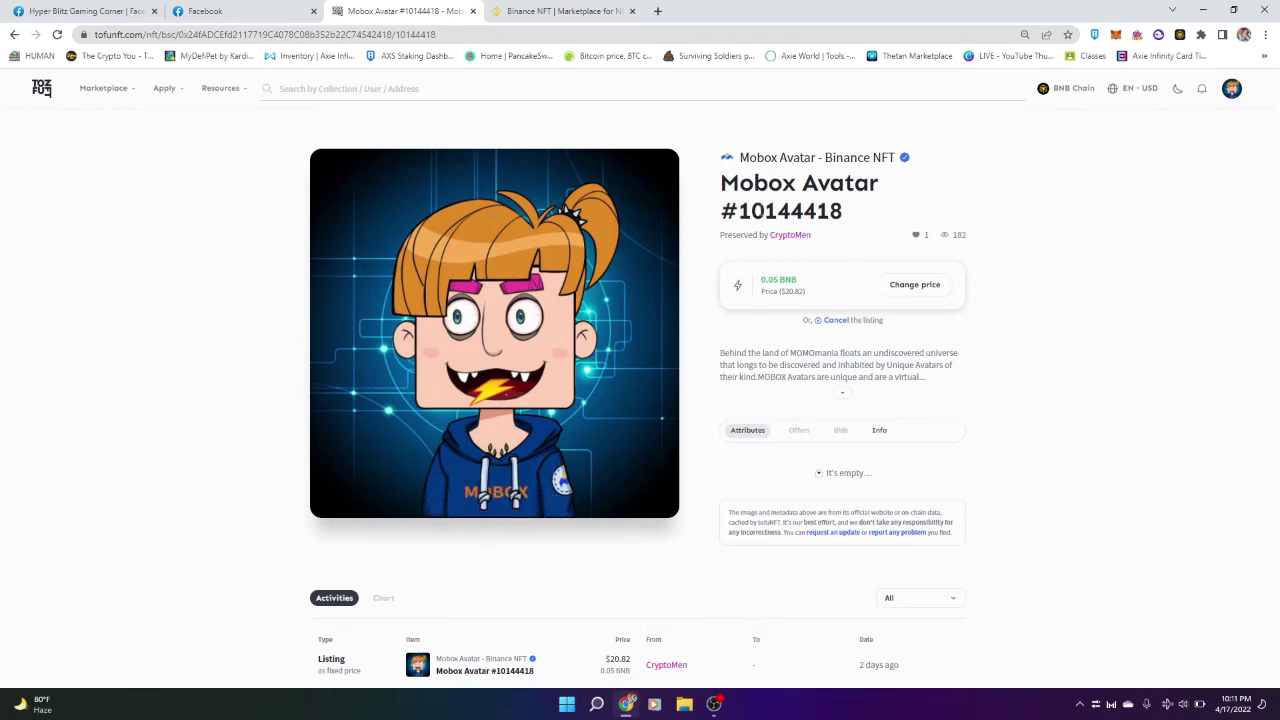
{"action": "left_click", "coordinate": [879, 431]}
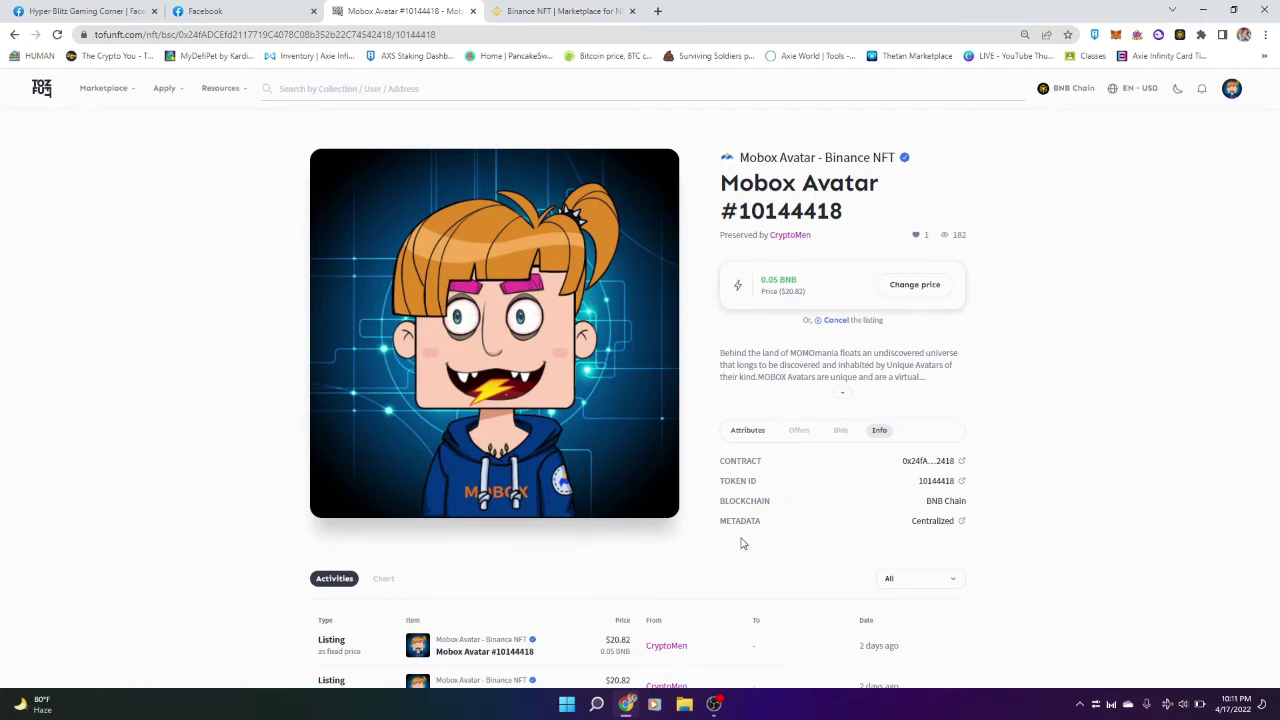
{"action": "left_click", "coordinate": [961, 465]}
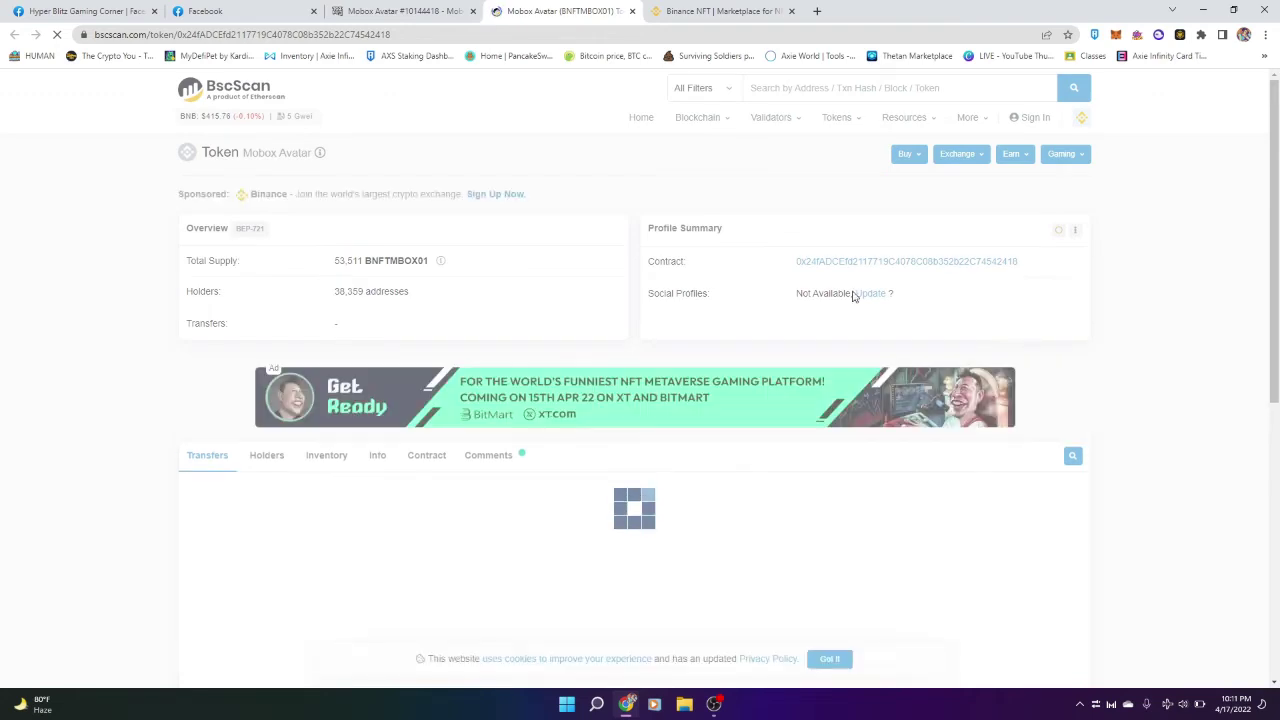
Copy the Mobox Avatar token's contract address from its BscScan profile summary.
{"action": "left_click", "coordinate": [383, 10]}
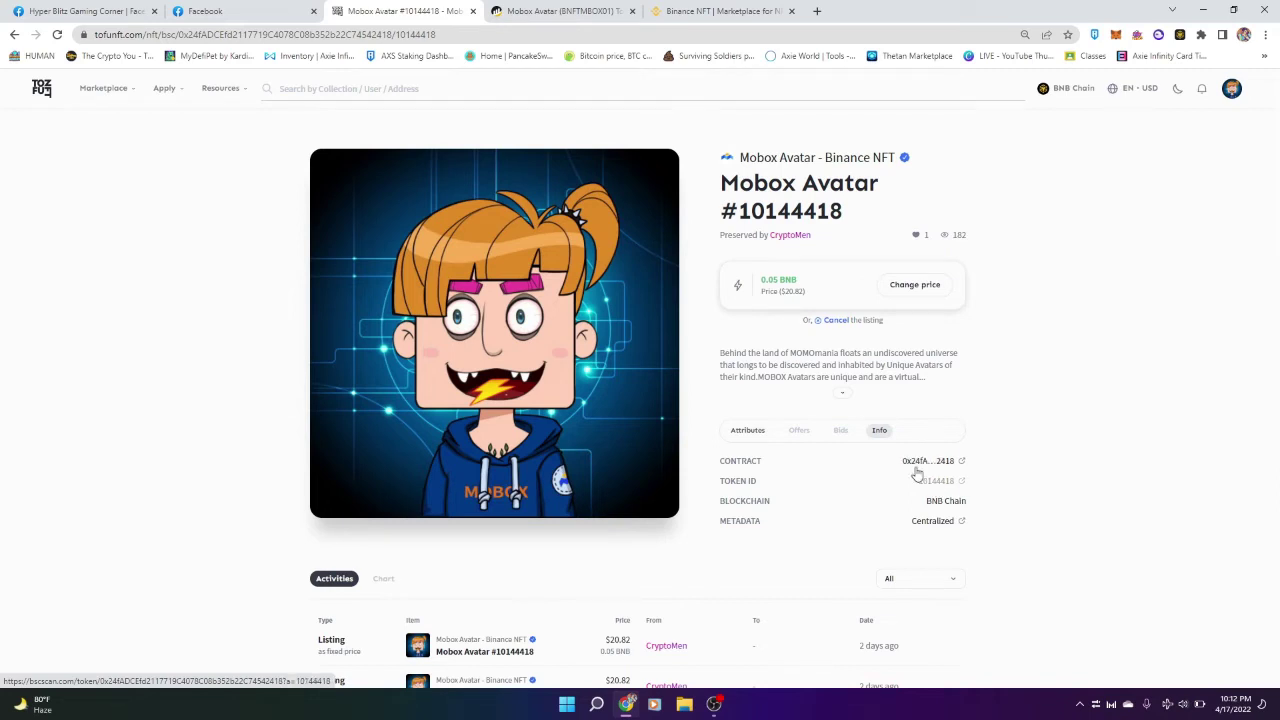
{"action": "left_click", "coordinate": [600, 8]}
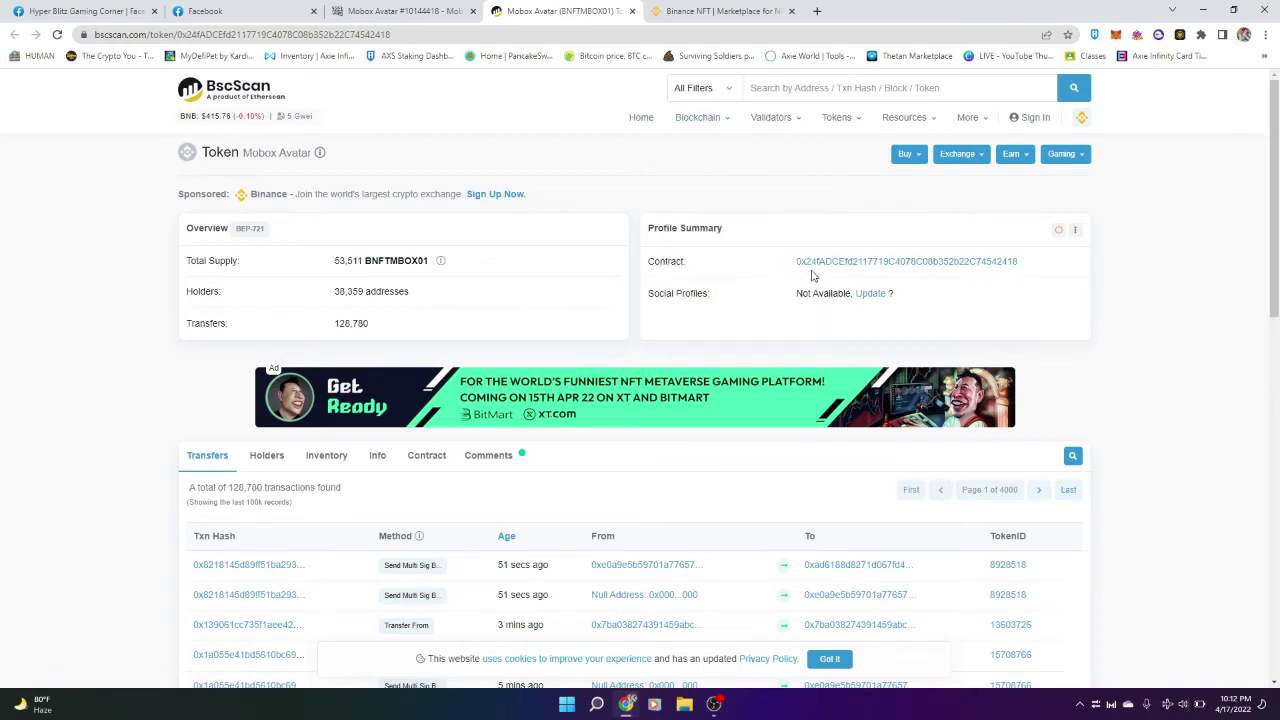
{"action": "left_click", "coordinate": [1026, 262]}
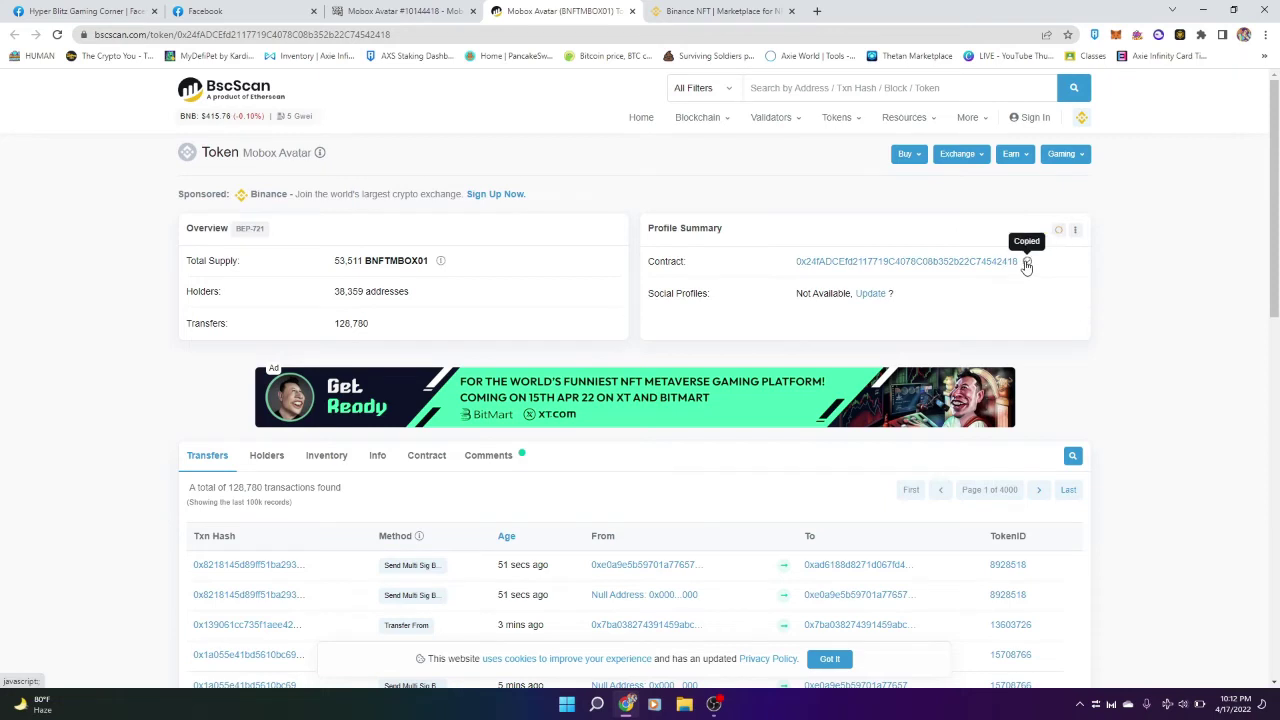
Switch back to Binance NFT, paste the copied address as the deposit's contract address and confirm it.
{"action": "left_click", "coordinate": [706, 8]}
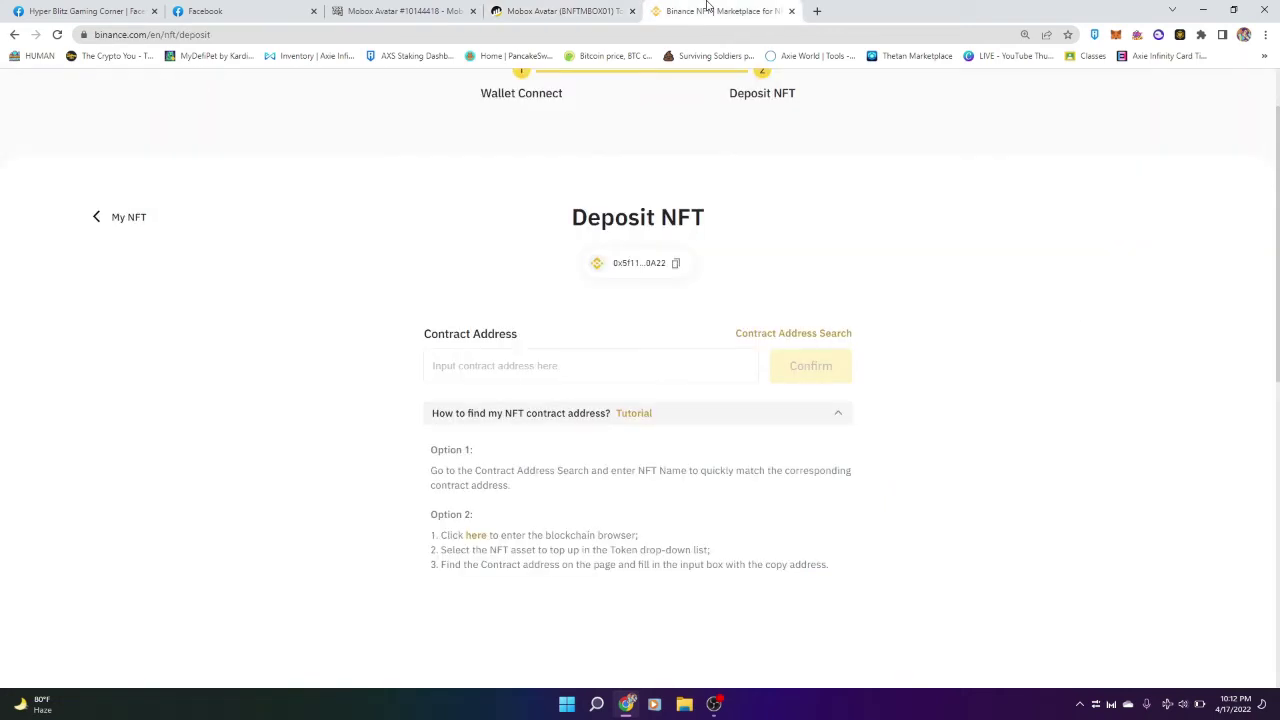
{"action": "left_click", "coordinate": [597, 356]}
{"action": "right_click", "coordinate": [597, 356]}
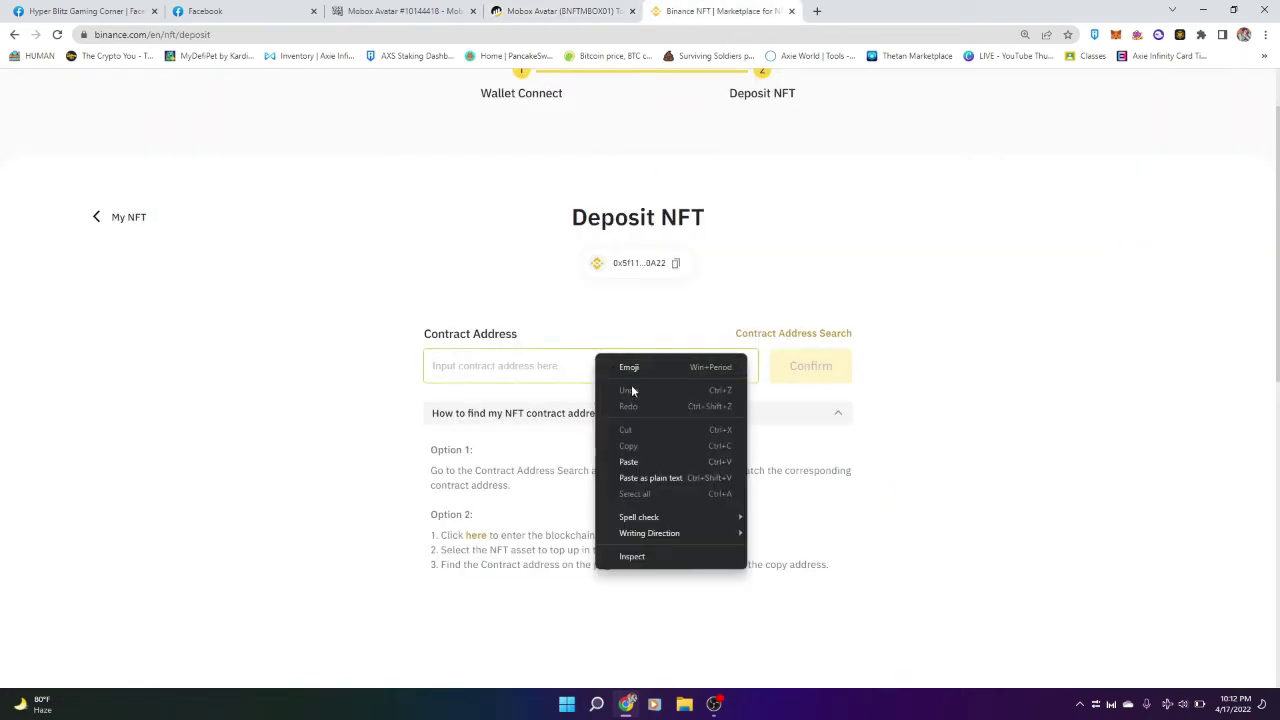
{"action": "left_click", "coordinate": [639, 461]}
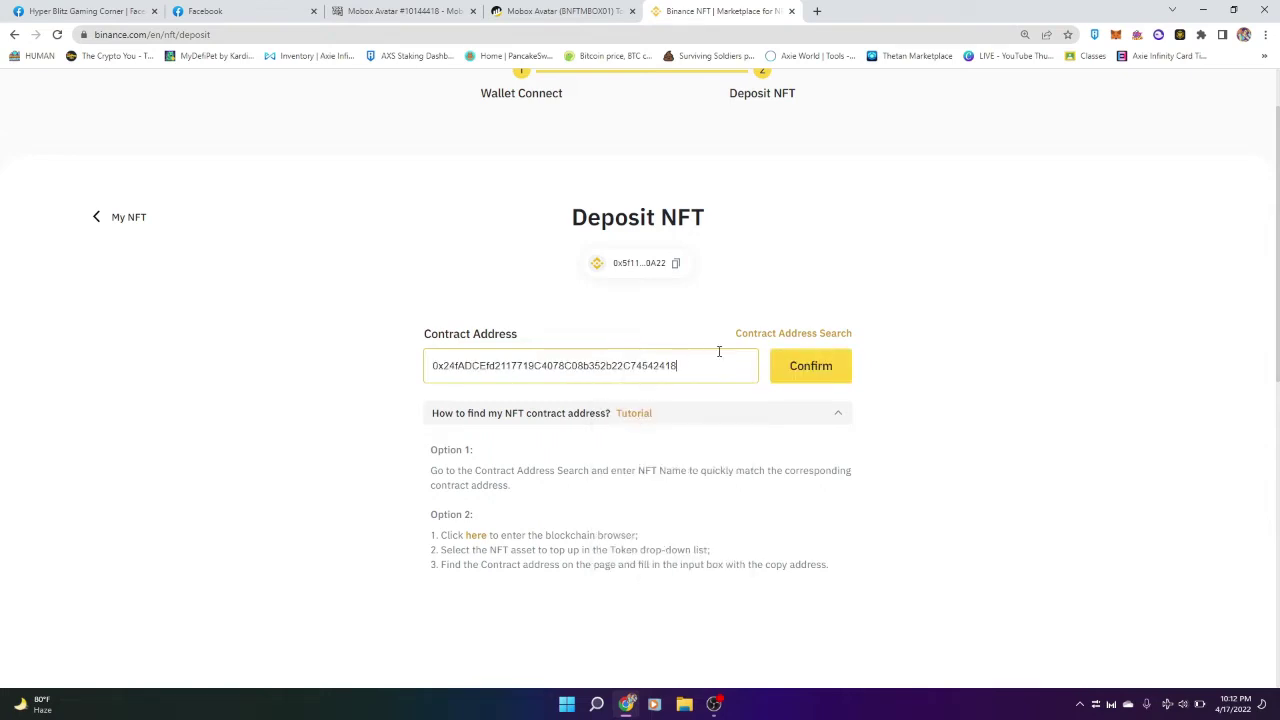
{"action": "left_click", "coordinate": [797, 366]}
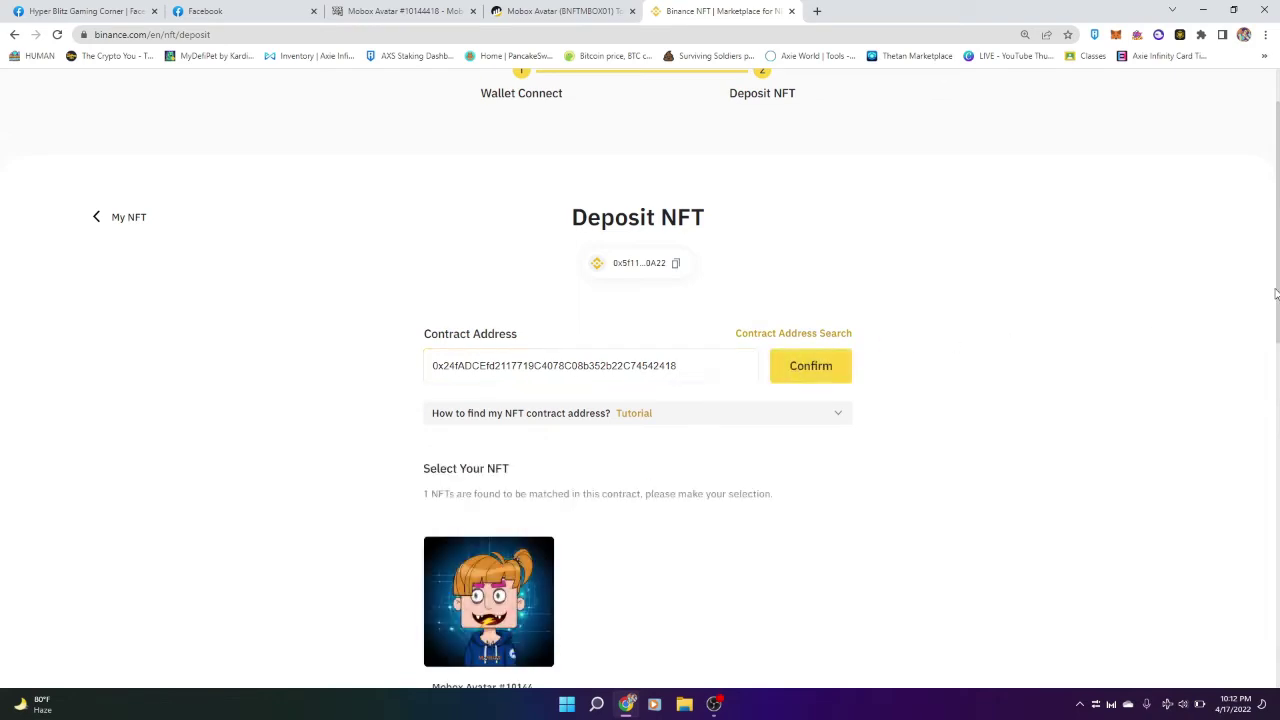
Select the matching Mobox Avatar NFT with token ID 10144418 and confirm its deposit.
{"action": "left_click_drag", "start_coordinate": [1274, 293], "coordinate": [1277, 357]}
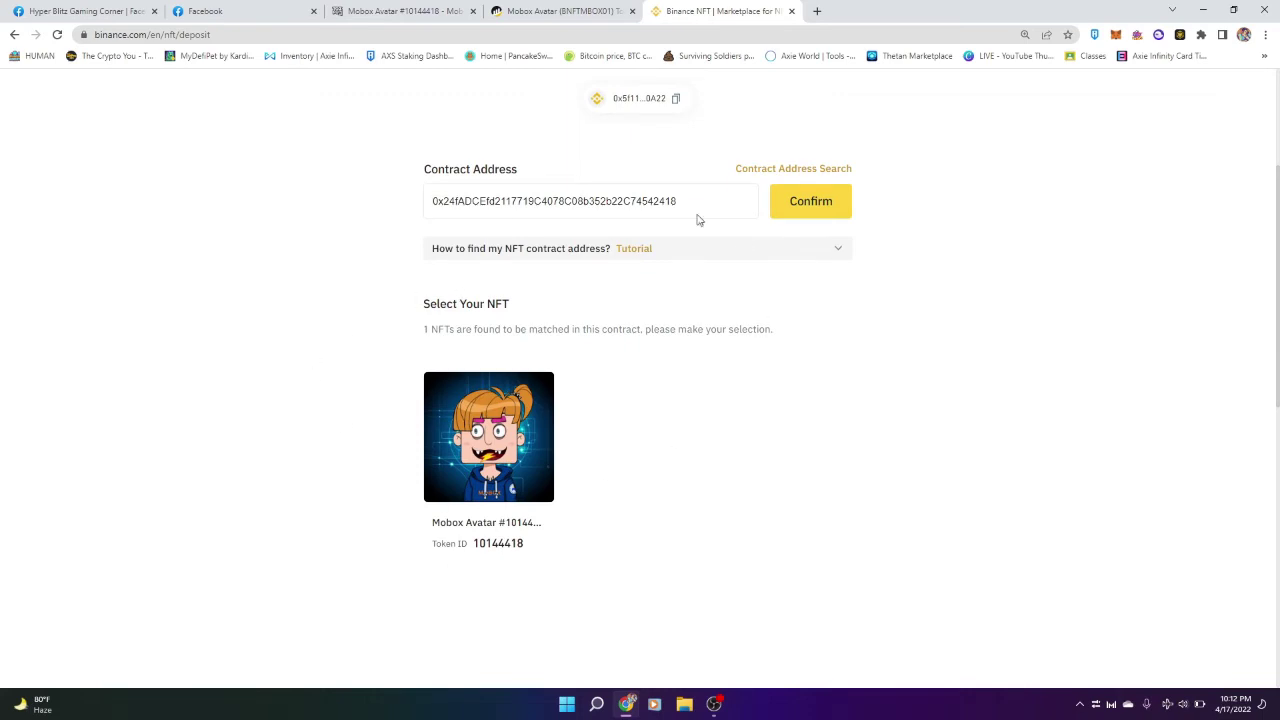
{"action": "left_click", "coordinate": [481, 432]}
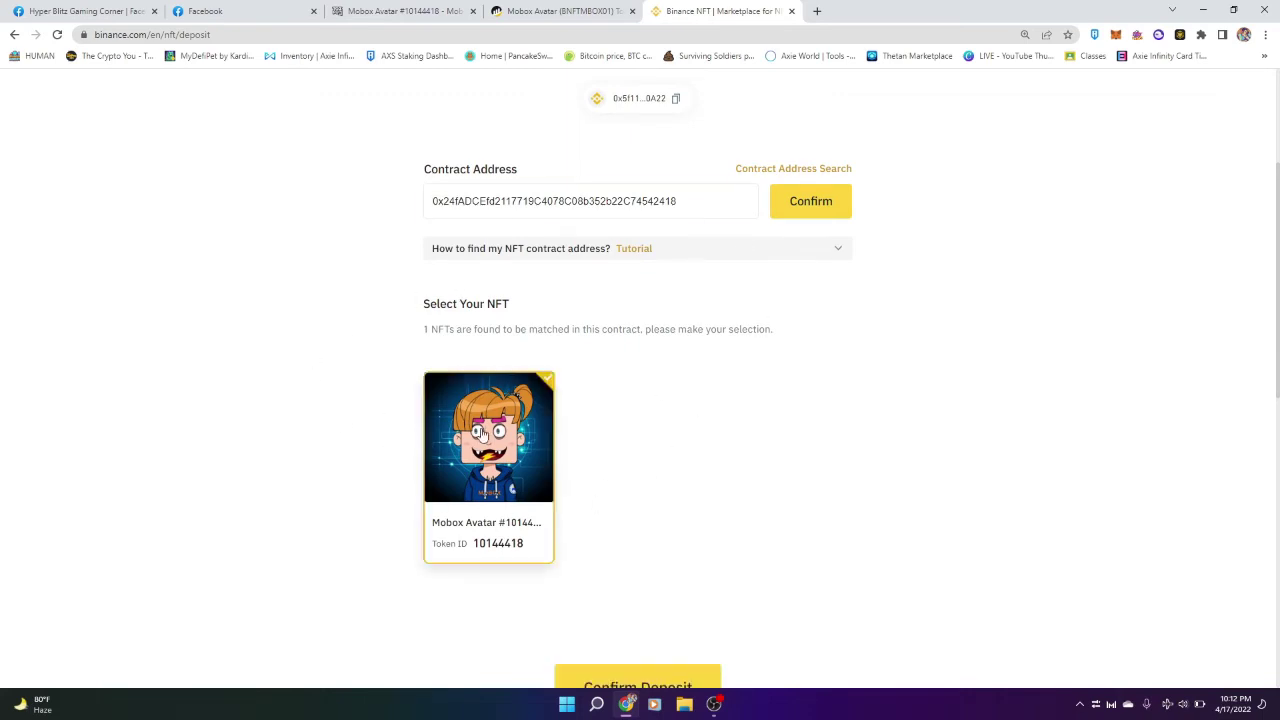
{"action": "scroll", "coordinate": [1278, 320], "scroll_direction": "down", "scroll_amount": 1}
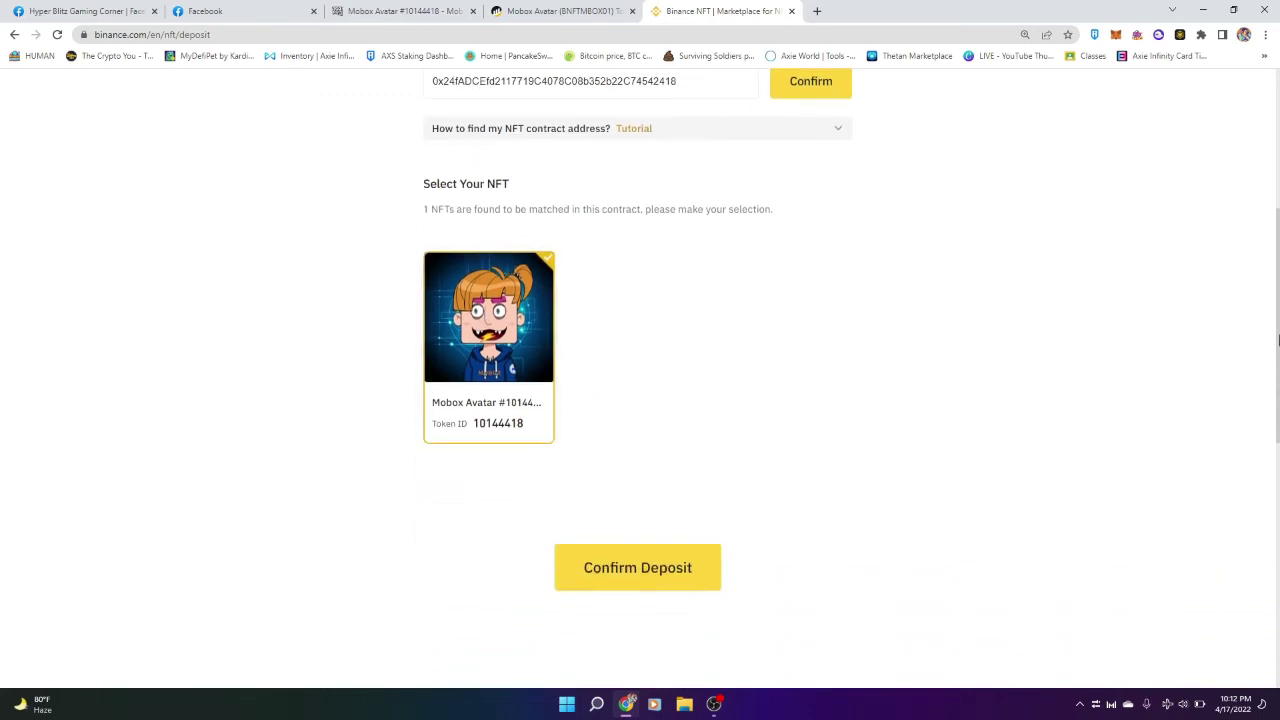
{"action": "left_click", "coordinate": [697, 555]}
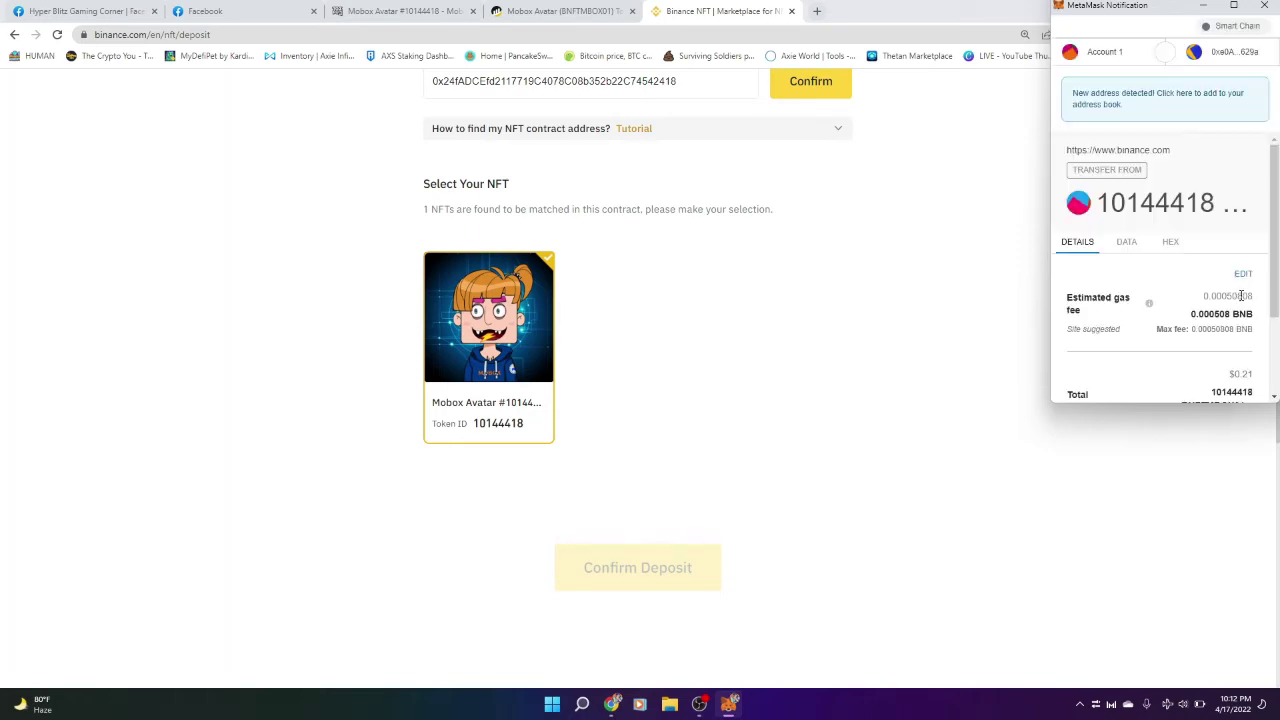
Approve the NFT transfer transaction in MetaMask and go to the deposit history.
{"action": "scroll", "coordinate": [1278, 240], "scroll_direction": "down", "scroll_amount": 4}
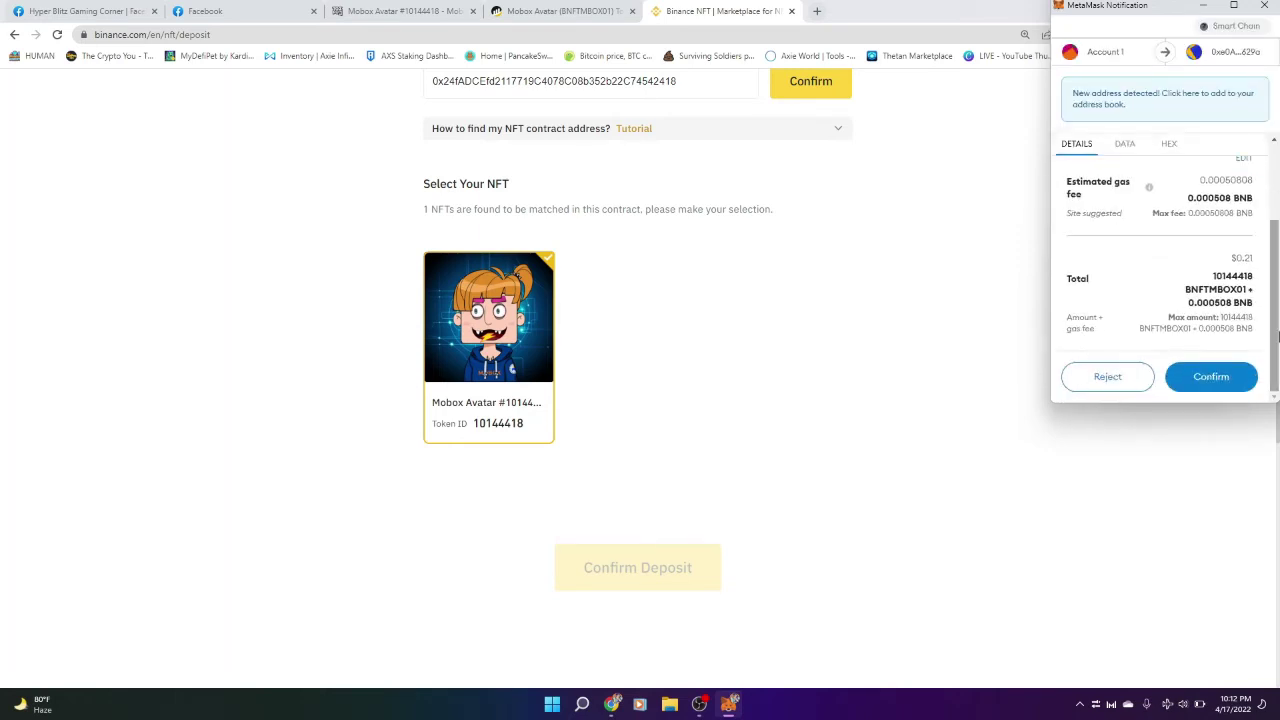
{"action": "left_click", "coordinate": [1194, 375]}
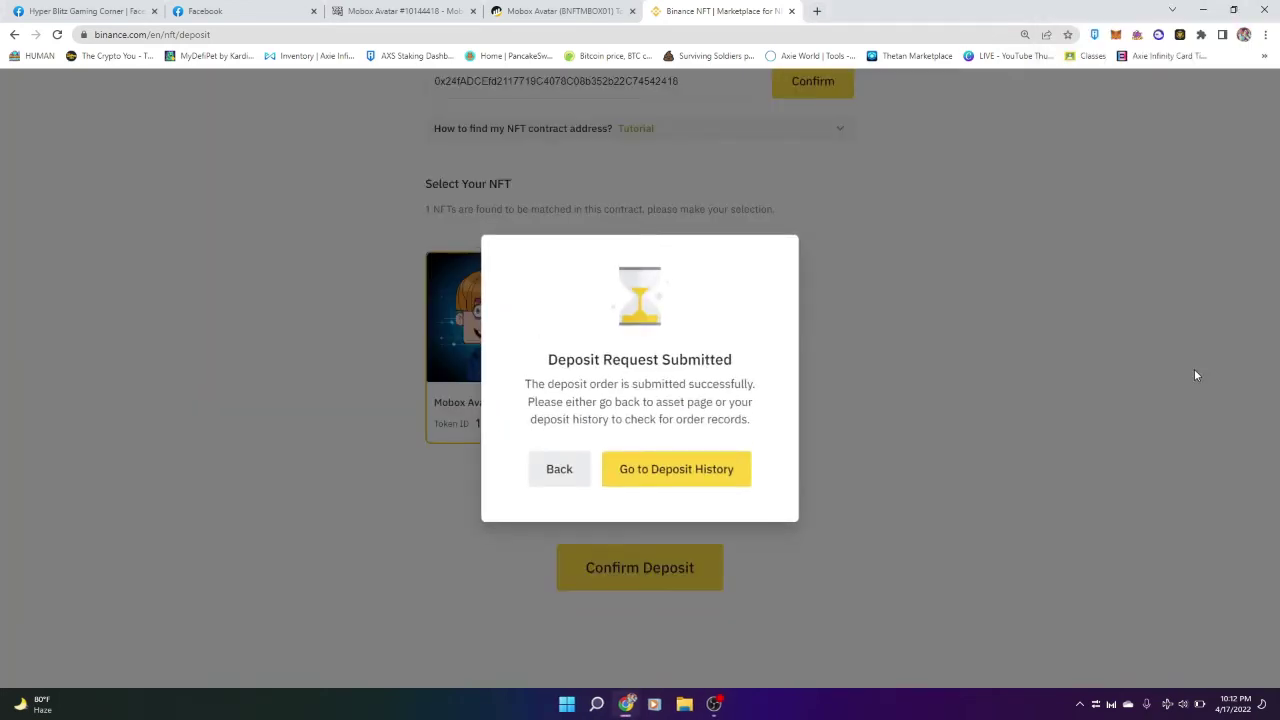
{"action": "left_click", "coordinate": [672, 470]}
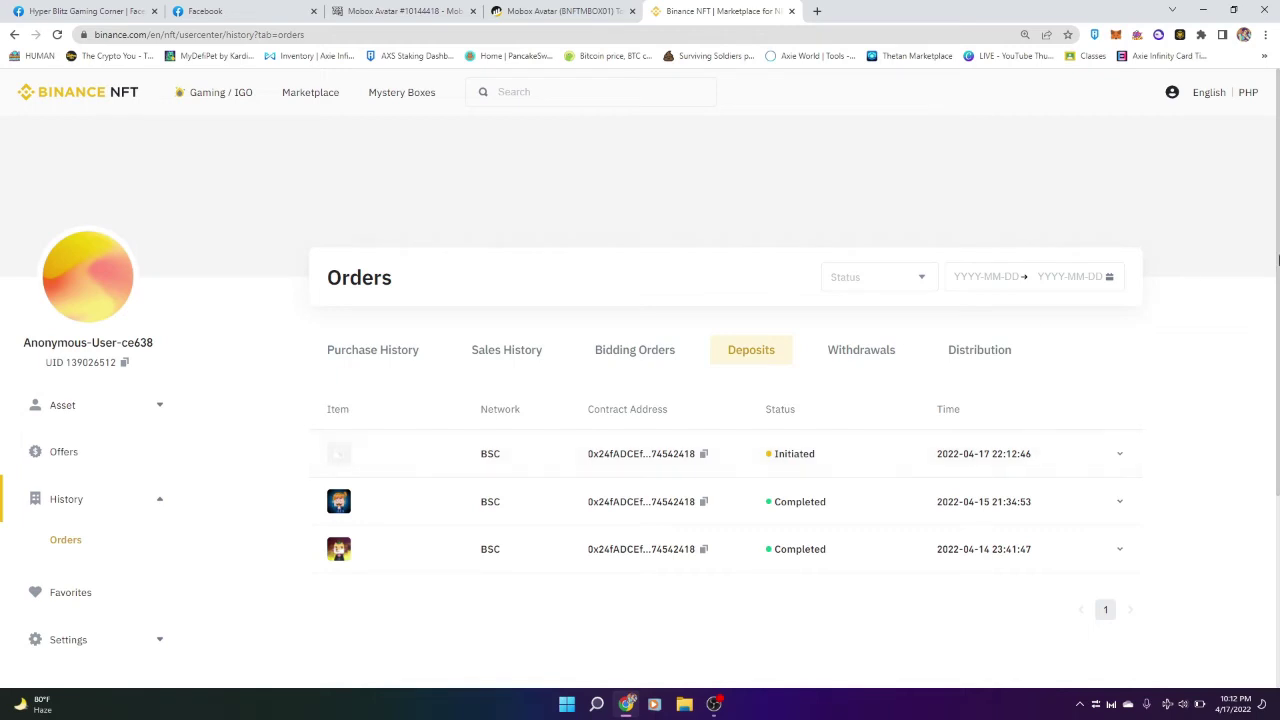
Check the deposit entries in the order history and open the account's NFT Assets page.
{"action": "left_click_drag", "start_coordinate": [1277, 260], "coordinate": [1277, 283]}
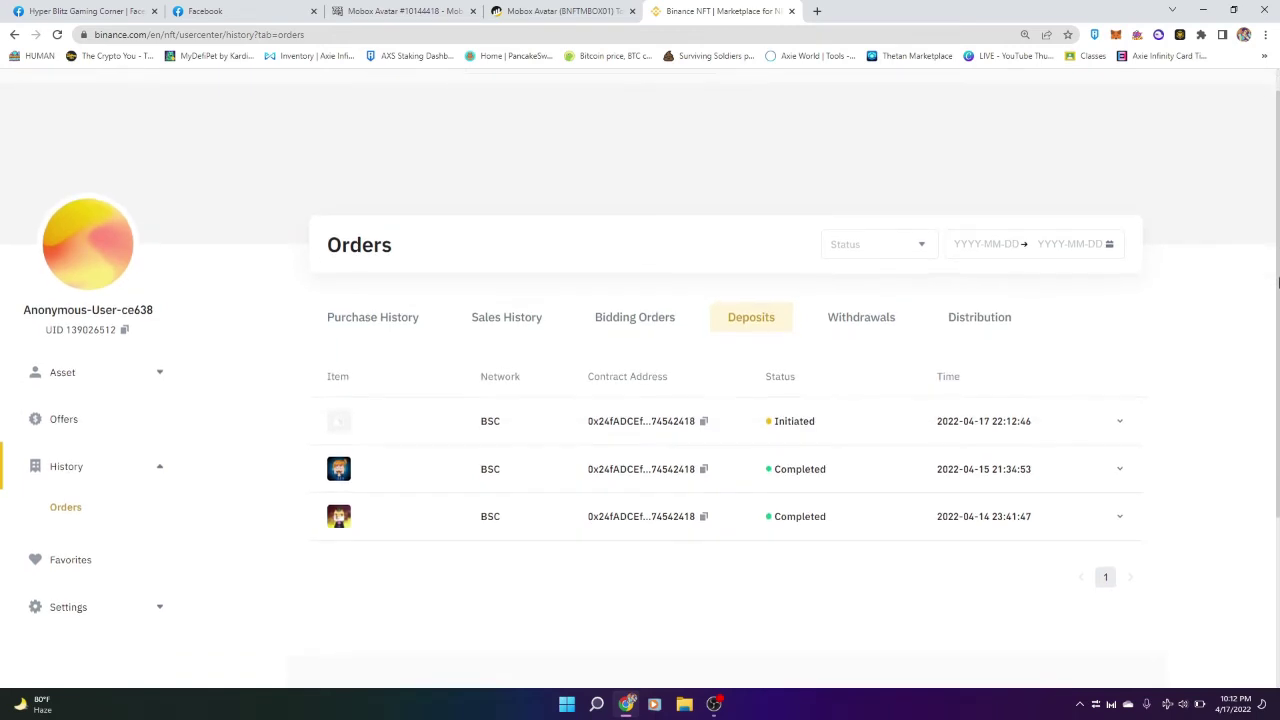
{"action": "left_click", "coordinate": [63, 373]}
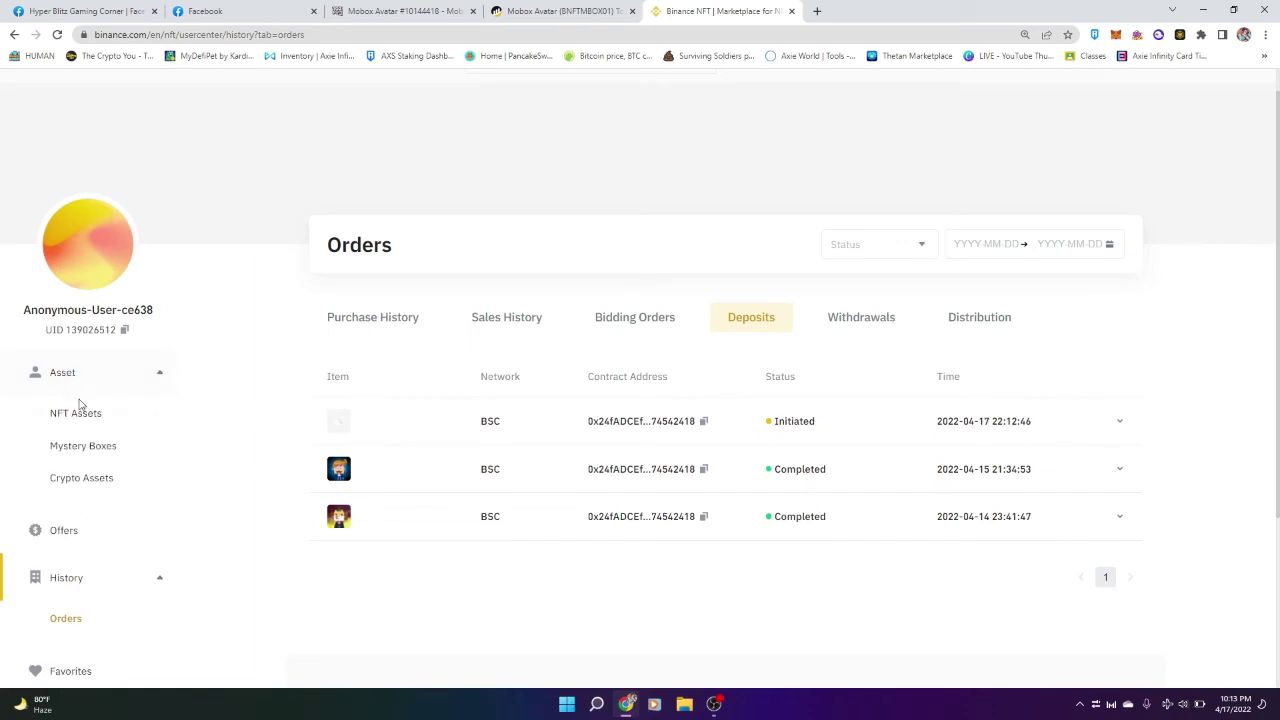
{"action": "left_click", "coordinate": [78, 414]}
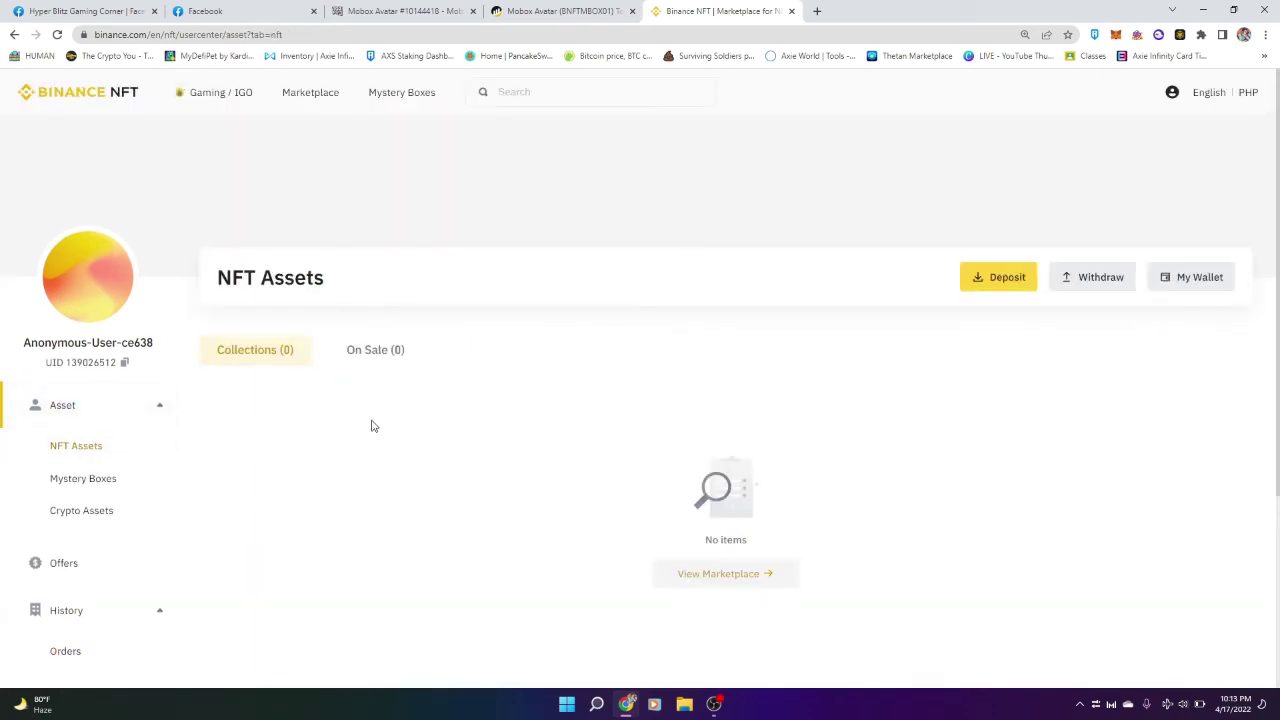
Look at the Mobox Avatar #10144418 page on tofuNFT and return to the Binance NFT account.
{"action": "left_click", "coordinate": [405, 11]}
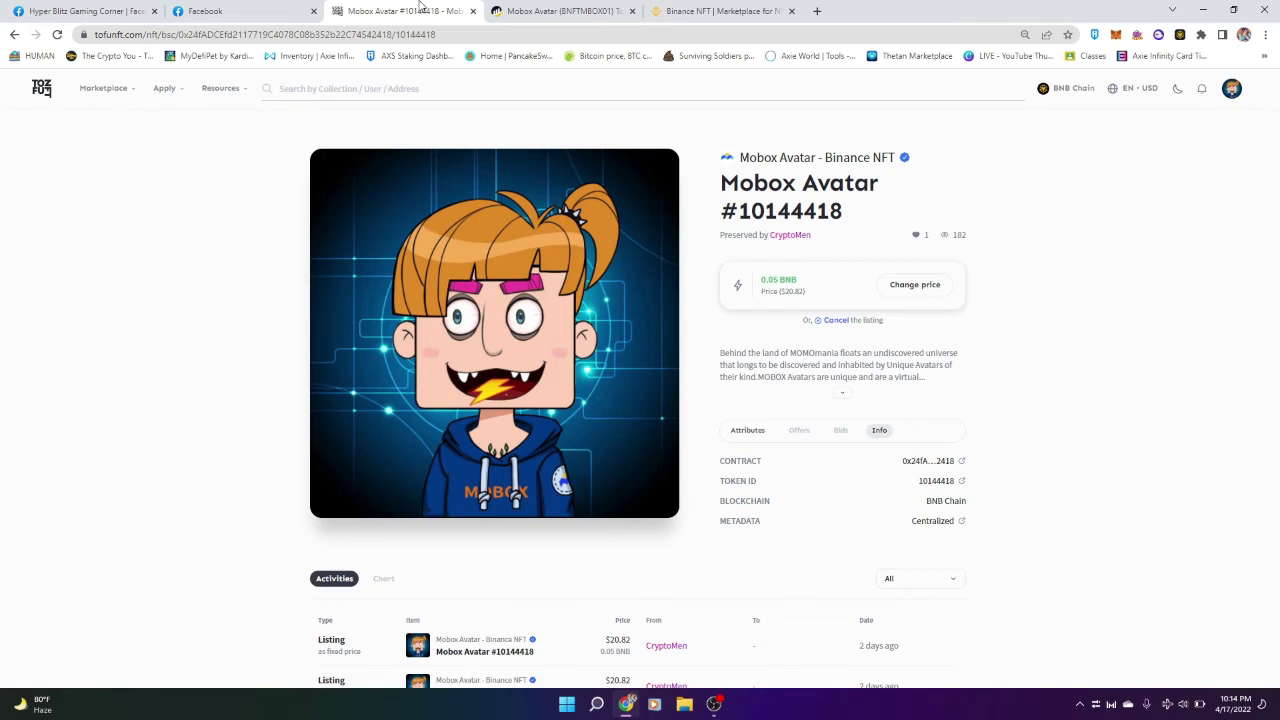
{"action": "left_click", "coordinate": [750, 10]}
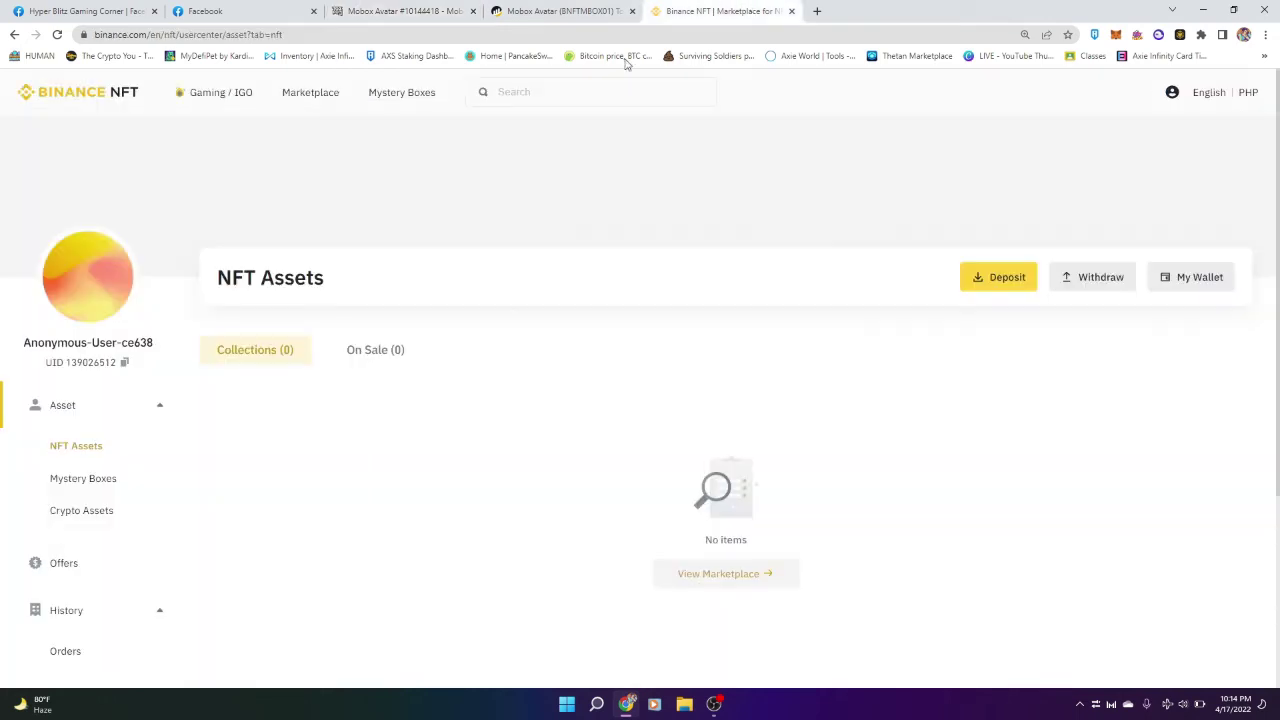
View the account's mystery boxes, return to its NFT assets and reload the page to check for the deposited avatar.
{"action": "left_click", "coordinate": [68, 487]}
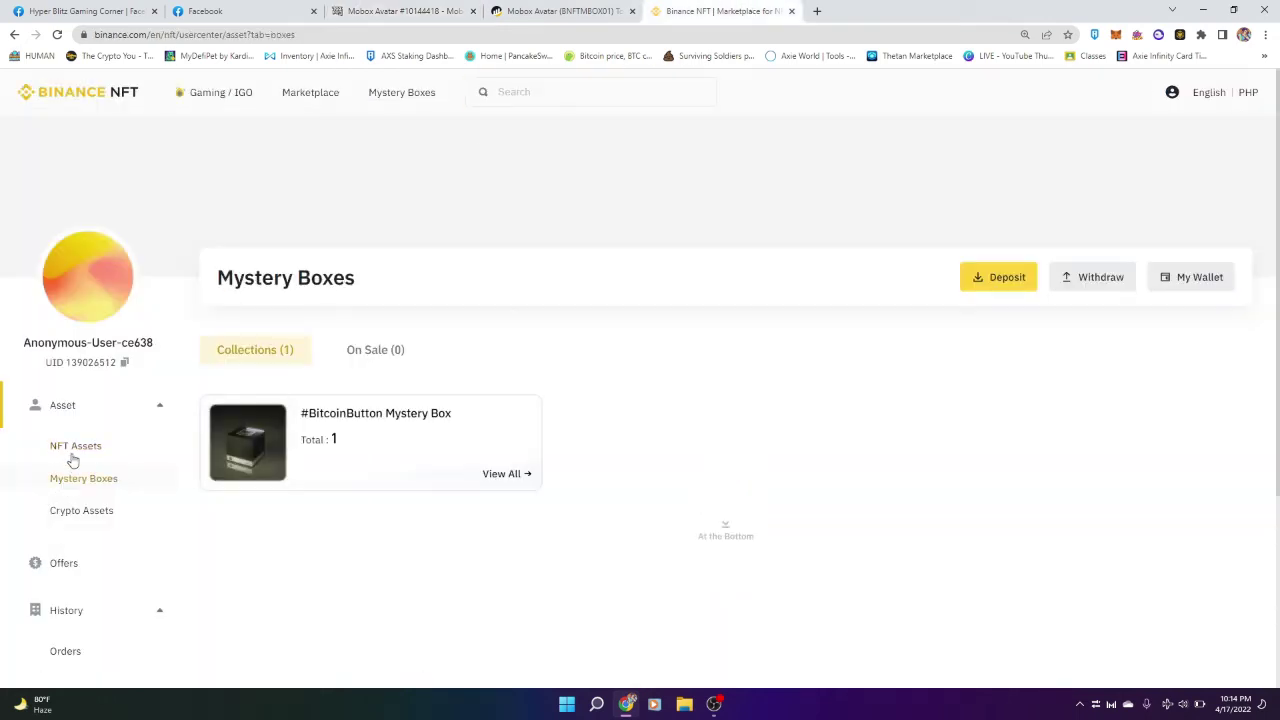
{"action": "left_click", "coordinate": [73, 451]}
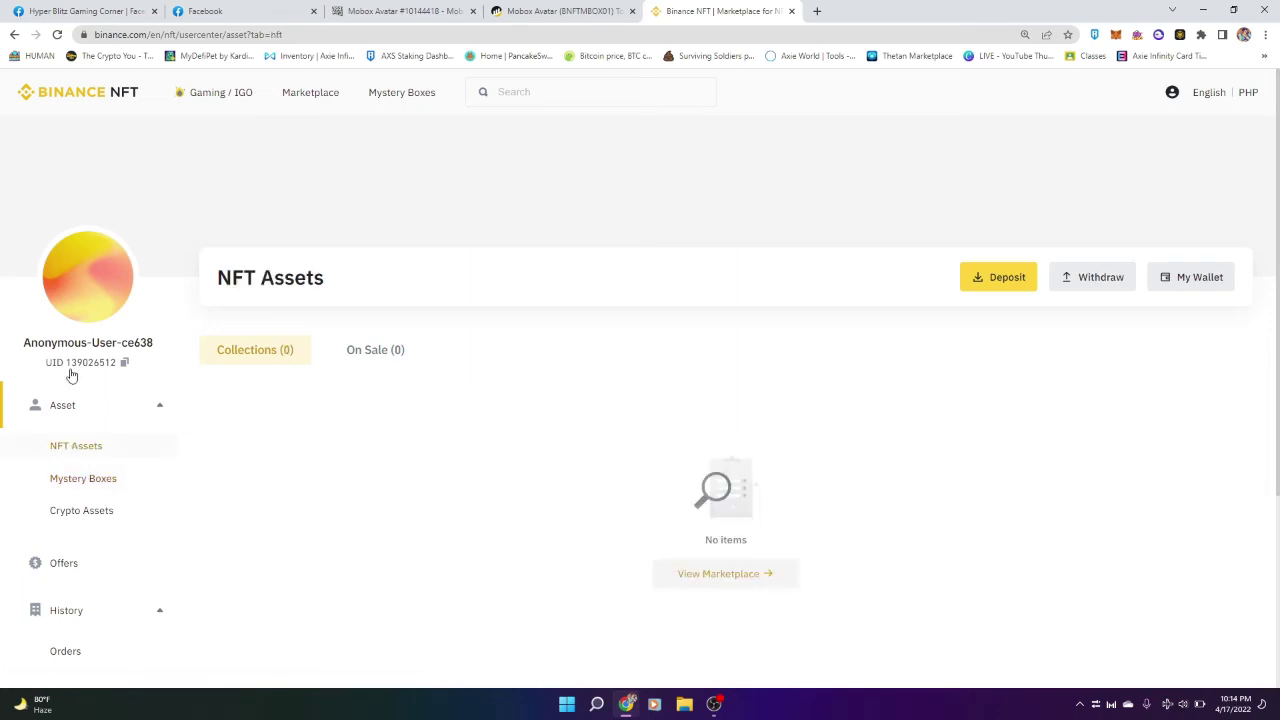
{"action": "left_click", "coordinate": [58, 35]}
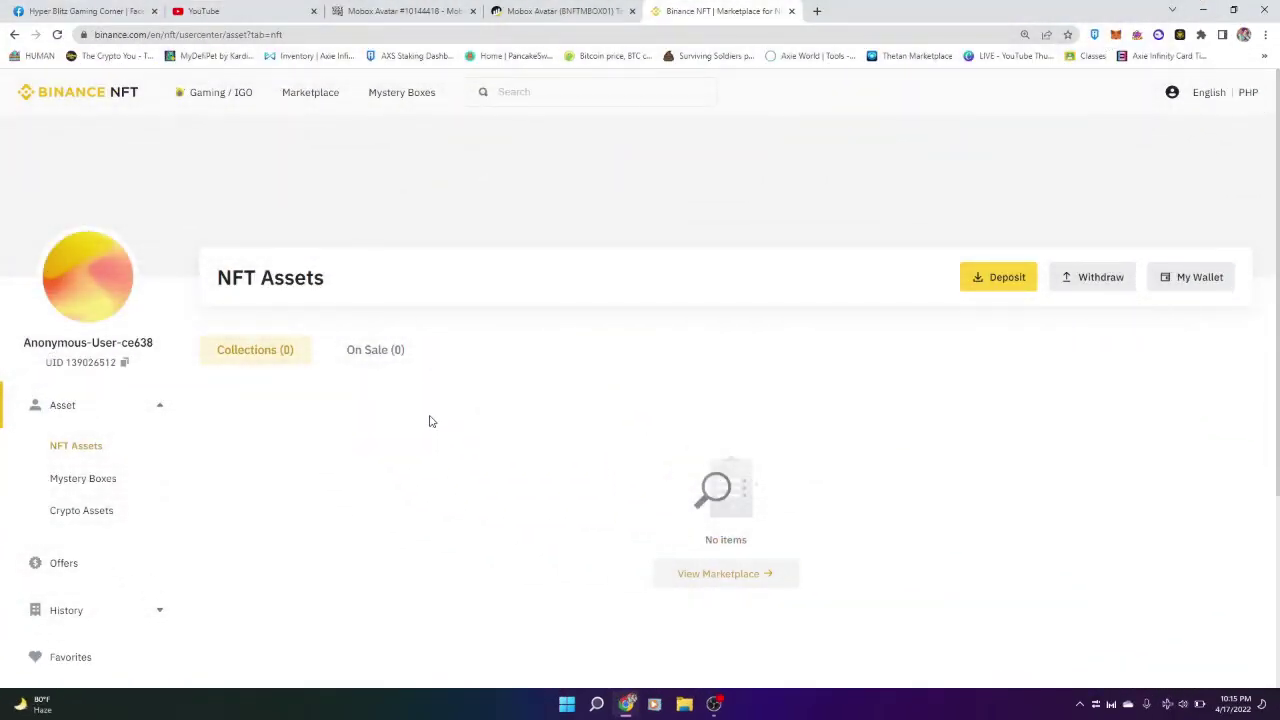
{"action": "left_click", "coordinate": [57, 35]}
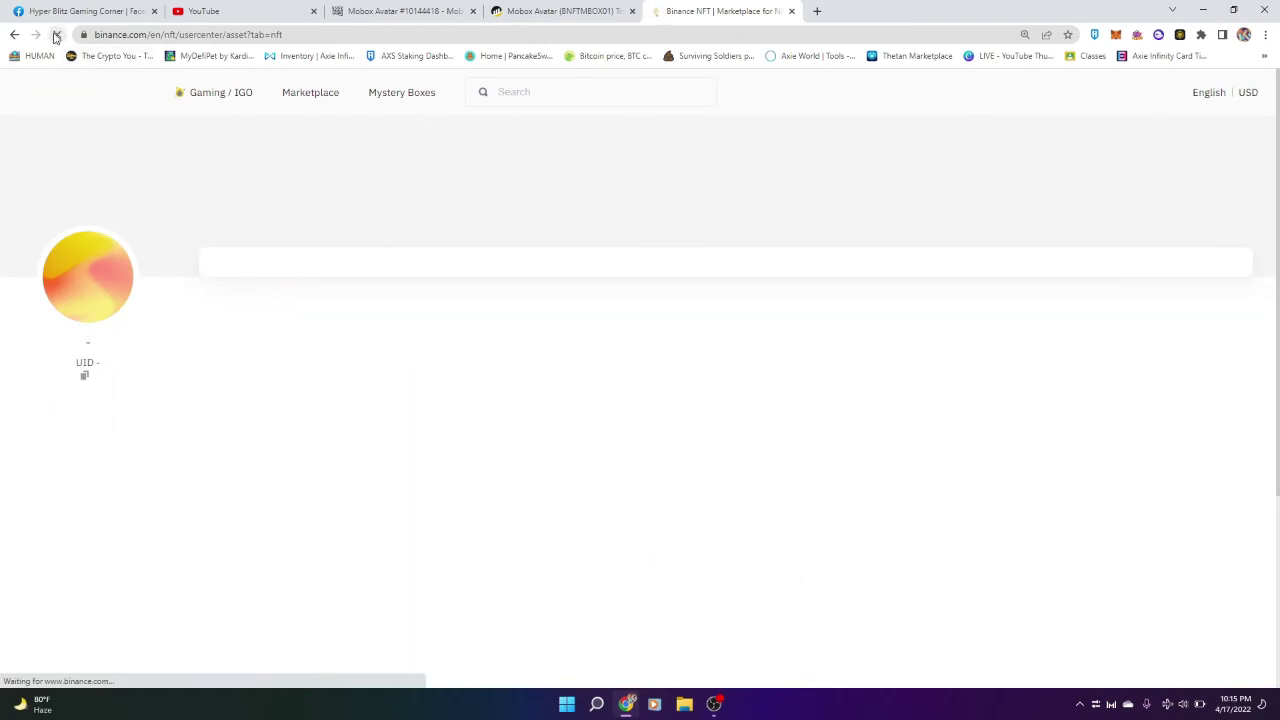